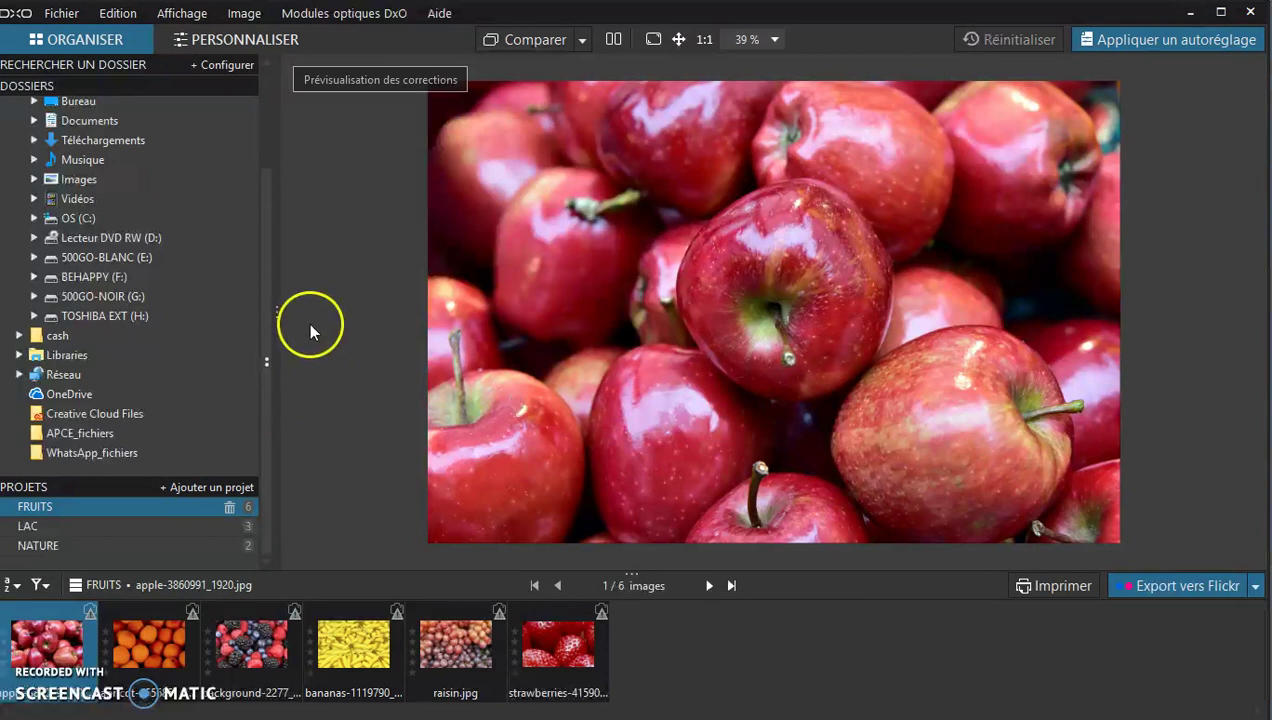
Step: Enable local adjustments in customize mode and brush a mask around the edges of the apple photo
left_click(219, 45)
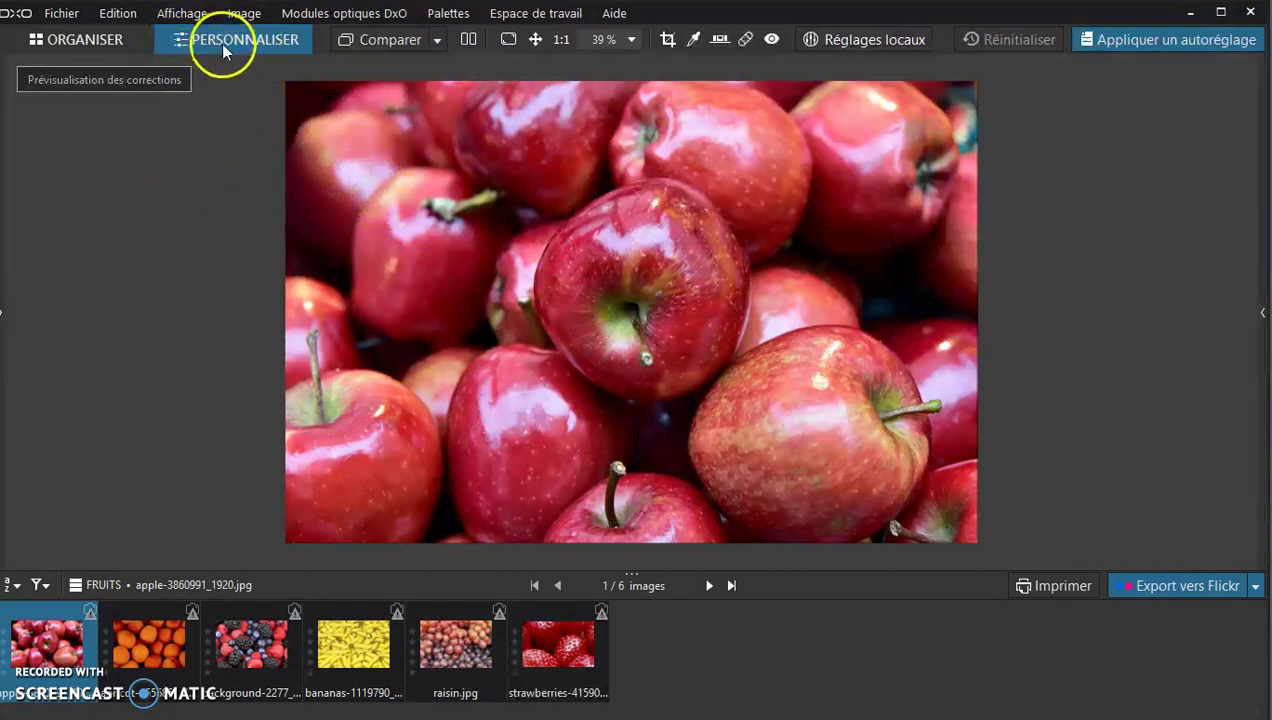
left_click(876, 40)
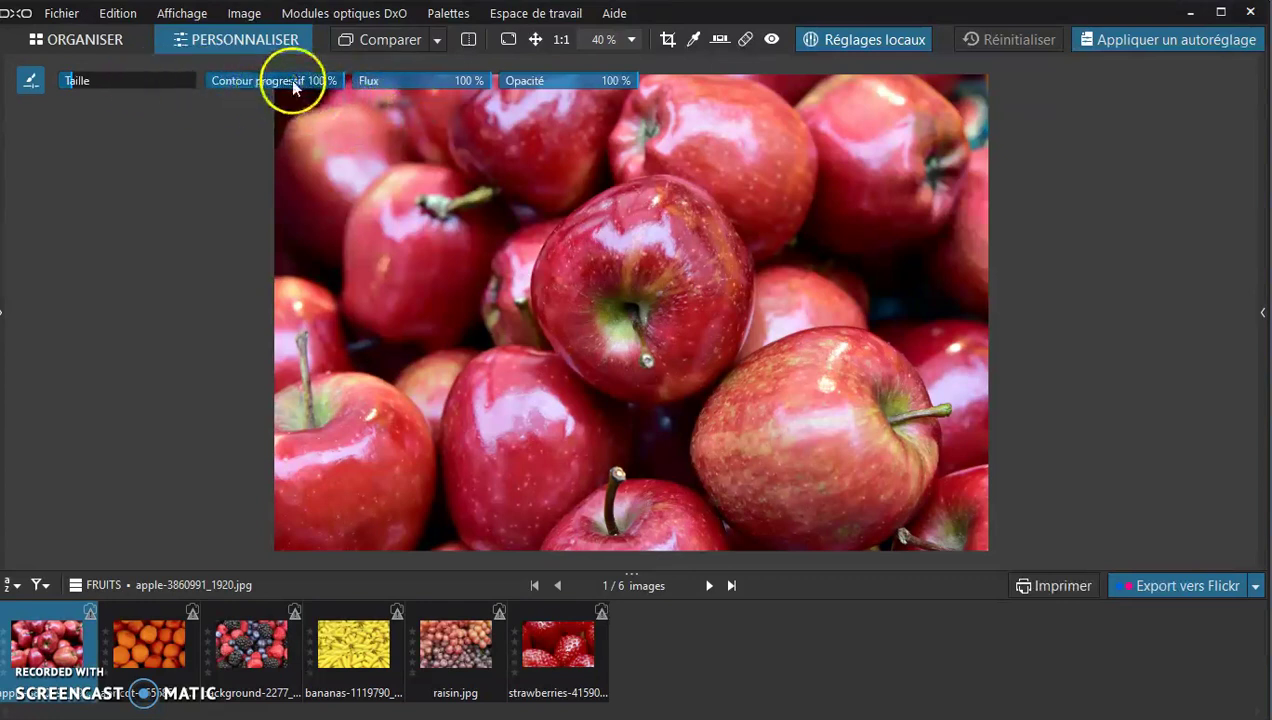
left_click(299, 130)
mouse_move(299, 130)
left_mouse_down()
mouse_move(268, 169)
mouse_move(287, 210)
mouse_move(248, 270)
mouse_move(227, 345)
mouse_move(310, 355)
mouse_move(283, 442)
mouse_move(301, 549)
mouse_move(373, 533)
mouse_move(530, 552)
mouse_move(677, 532)
mouse_move(973, 536)
mouse_move(982, 521)
mouse_move(988, 415)
mouse_move(1025, 364)
mouse_move(984, 275)
mouse_move(999, 102)
mouse_move(979, 80)
mouse_move(281, 83)
mouse_move(257, 201)
left_mouse_up()
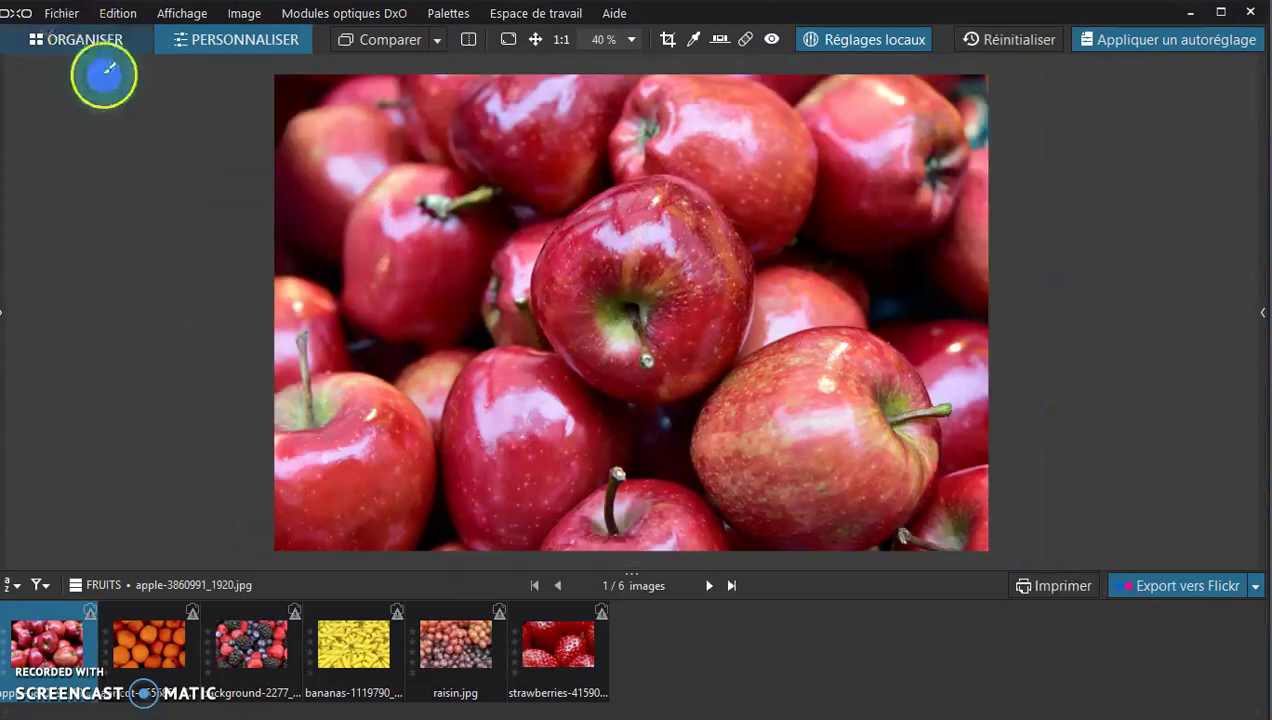
Step: Lower the masked border's saturation to the minimum to make it black and white
left_click(286, 180)
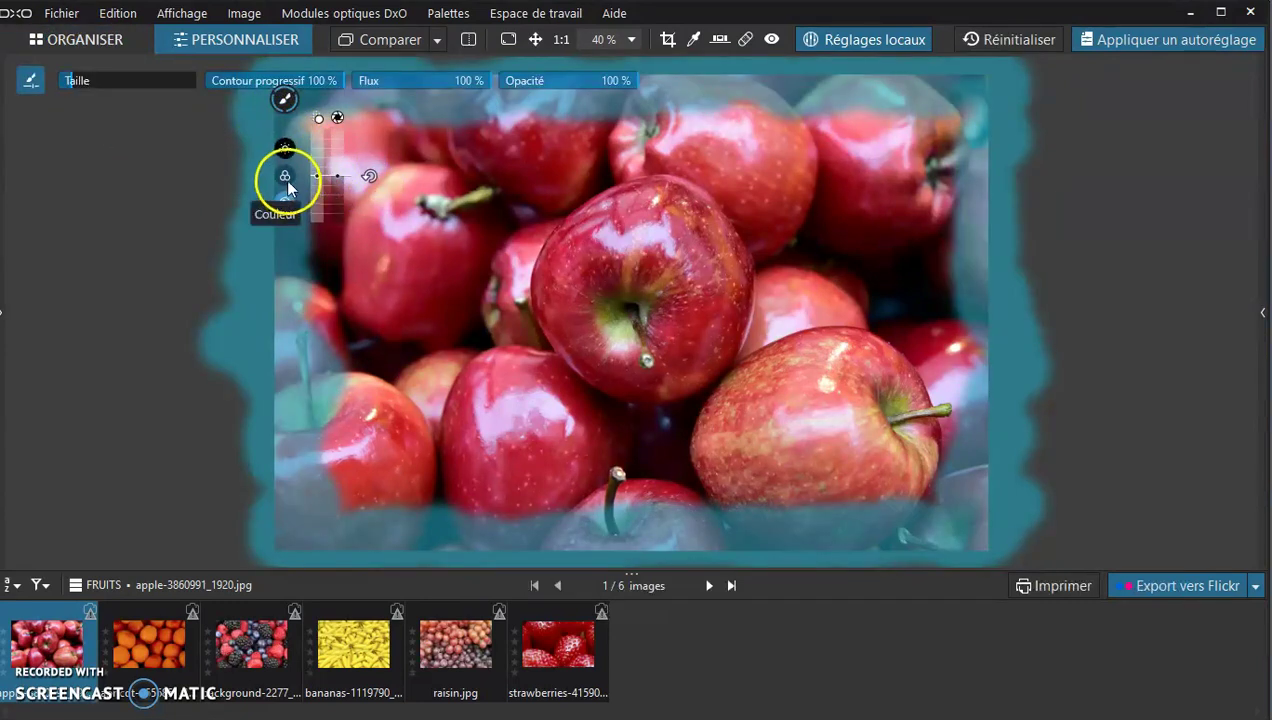
left_click_drag(336, 176, 340, 234)
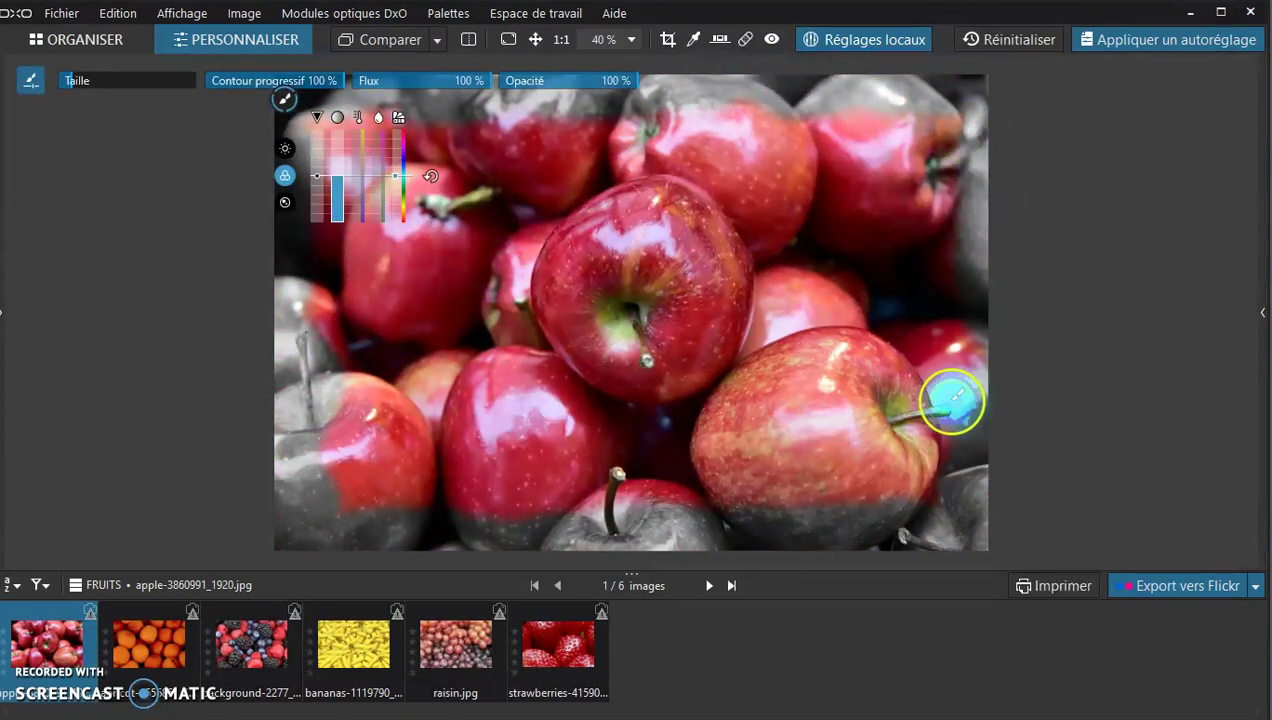
Step: Raise the blur and the contrast of the masked border around the apple photo
left_click(284, 203)
left_click_drag(336, 178, 338, 145)
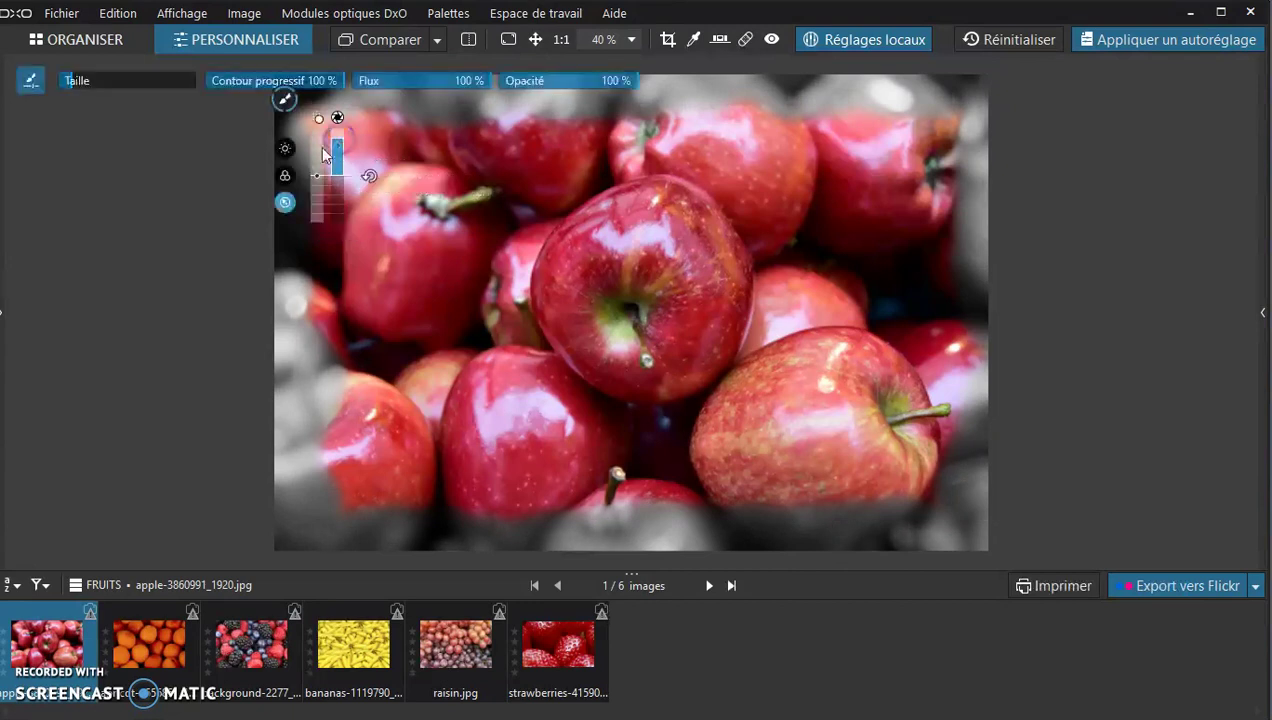
left_click(284, 147)
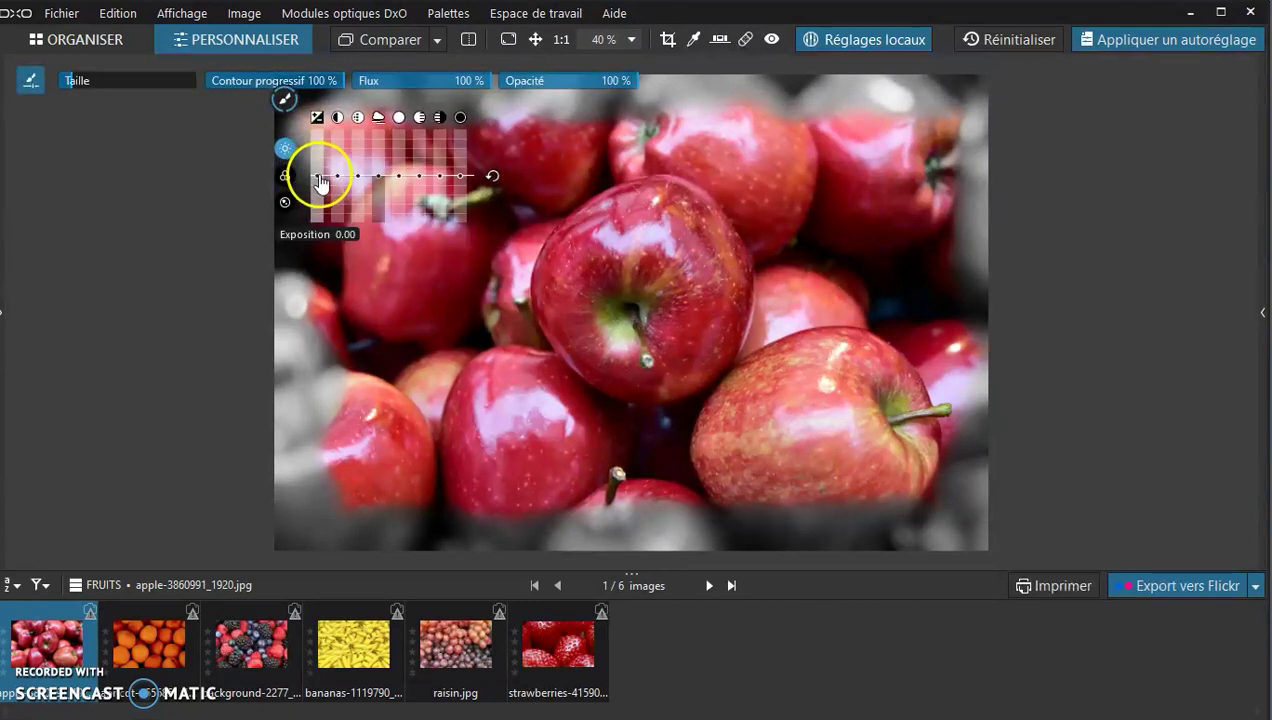
left_click_drag(338, 182, 335, 143)
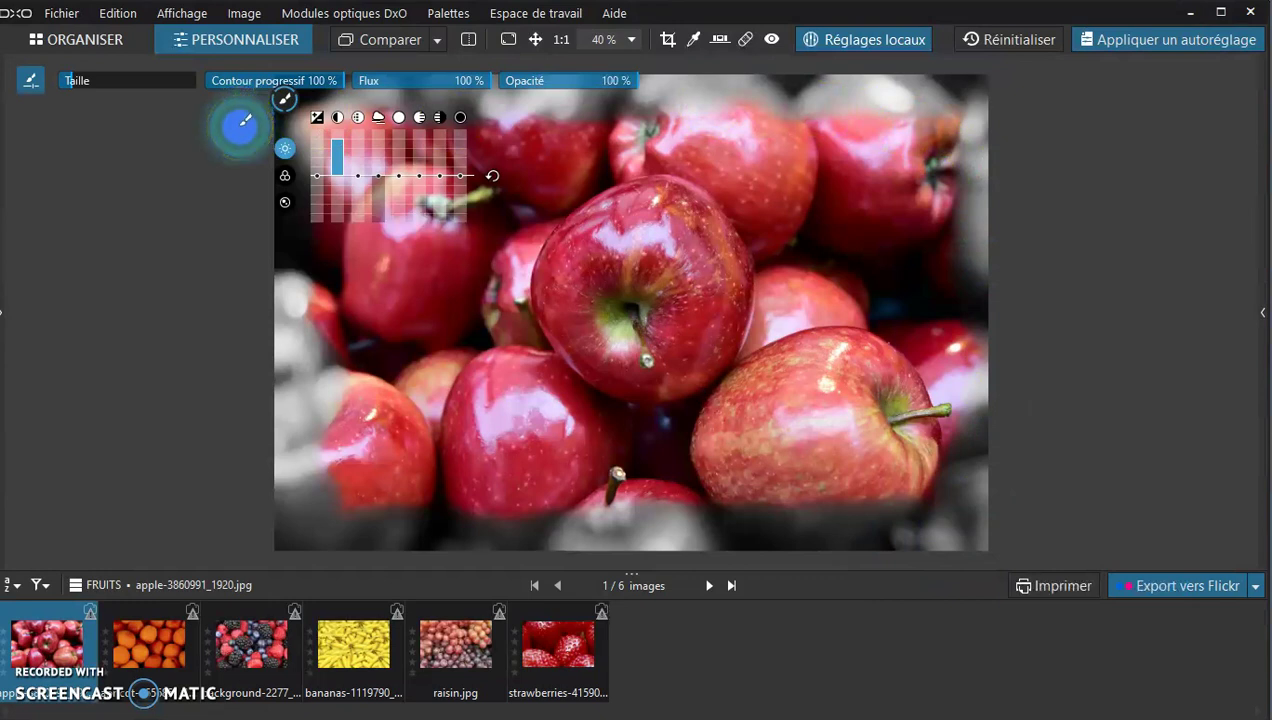
Step: Copy the correction settings of the apple photo
left_click(118, 14)
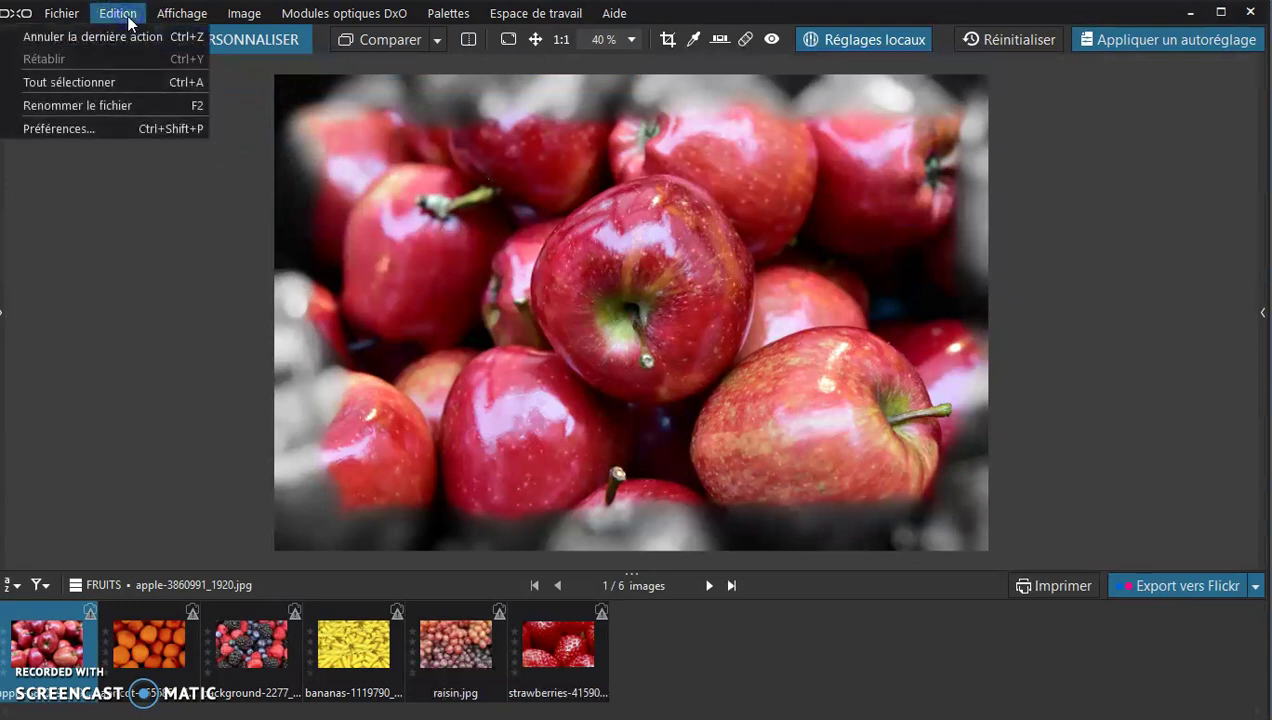
left_click(254, 18)
left_click(257, 19)
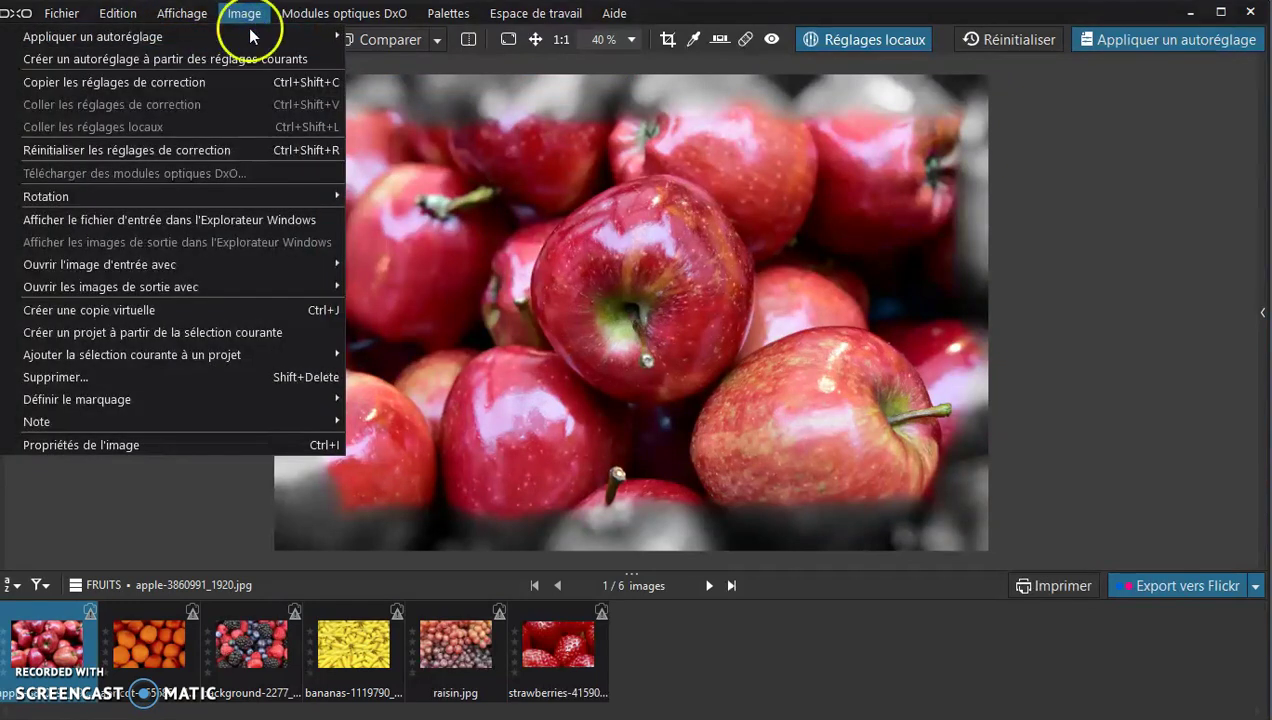
left_click(225, 82)
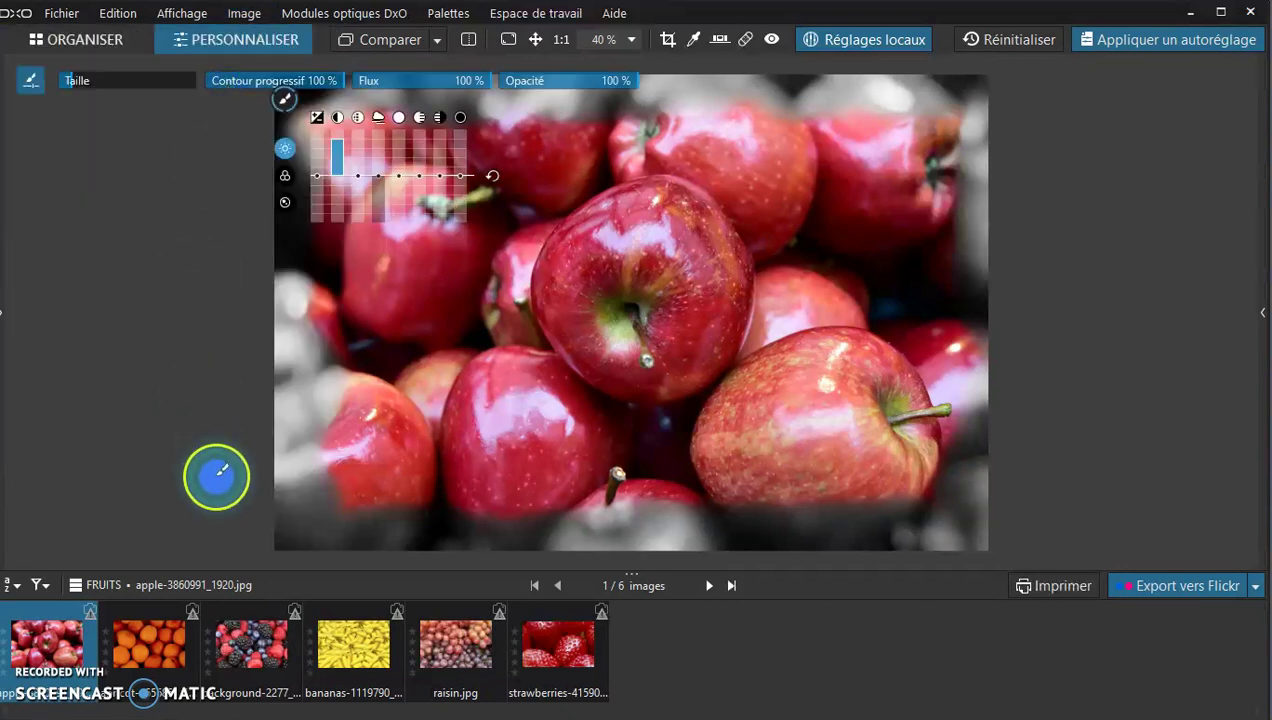
Step: Paste only the local adjustments onto the apricot image
left_click(137, 664, "ctrl")
left_click(137, 660)
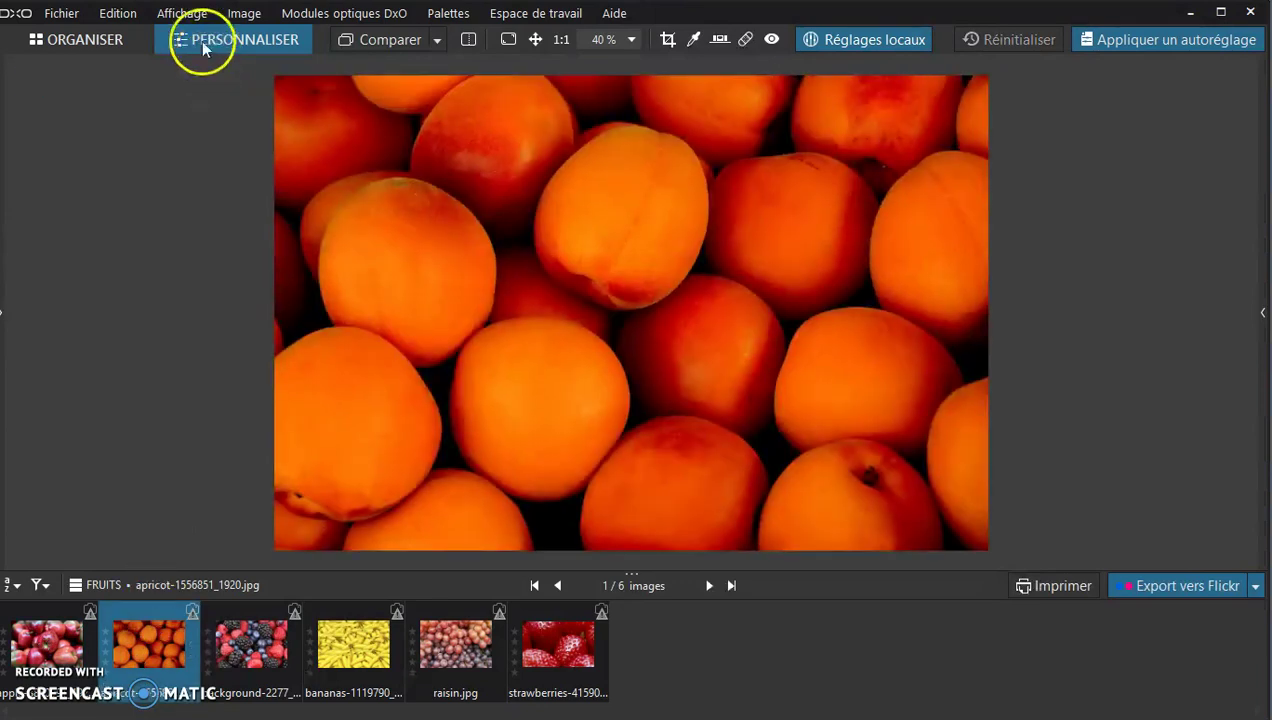
left_click(244, 15)
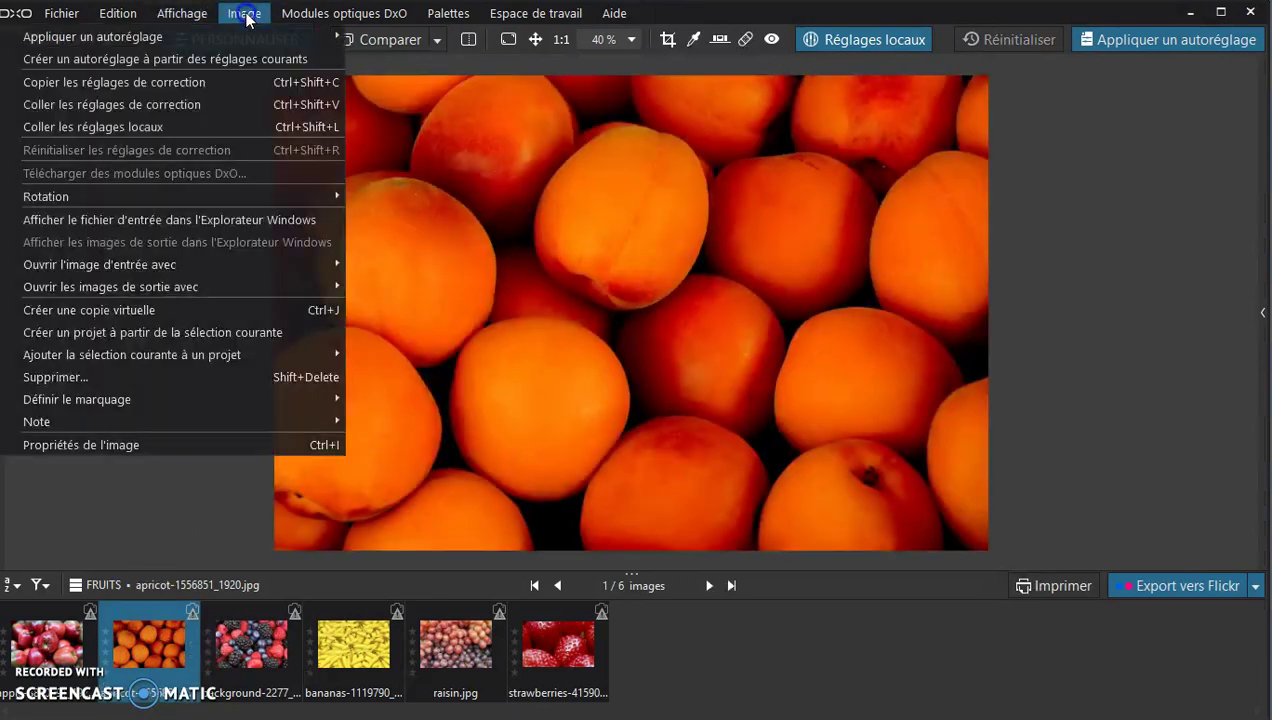
left_click(161, 122)
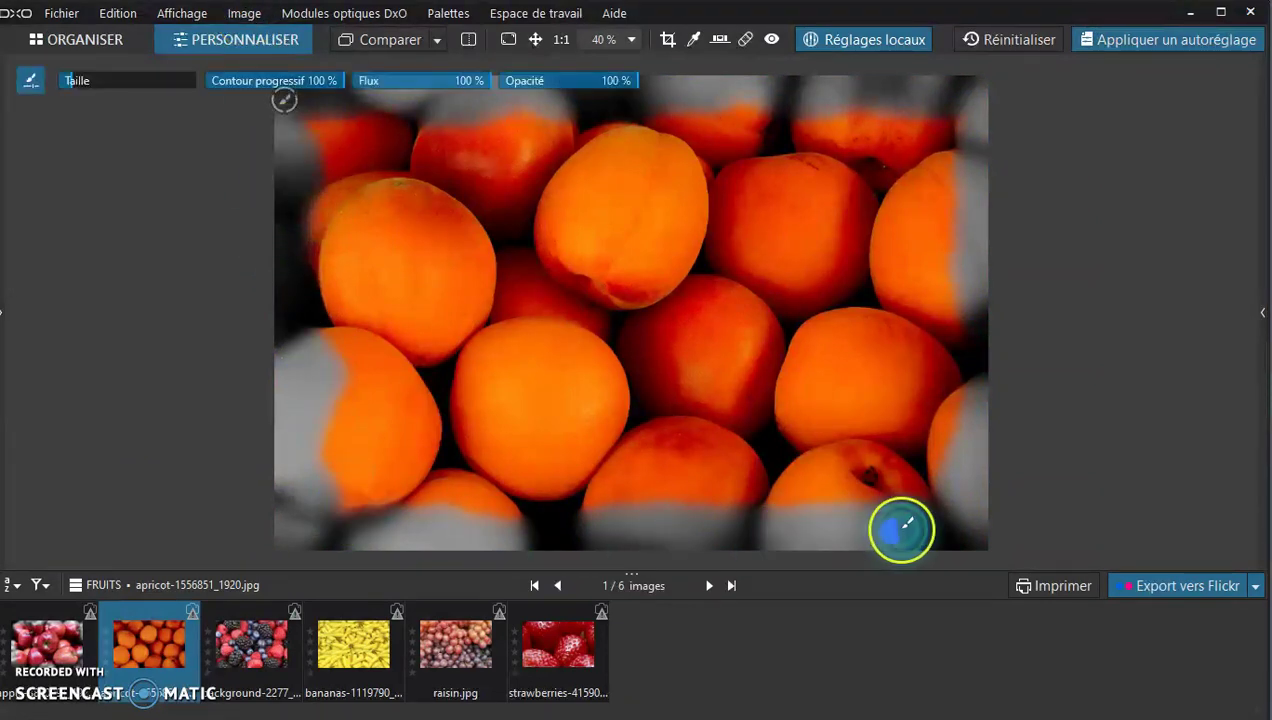
Step: Select the mixed berries and bananas images together and paste the local adjustments onto both
left_click(267, 640)
left_click(358, 640)
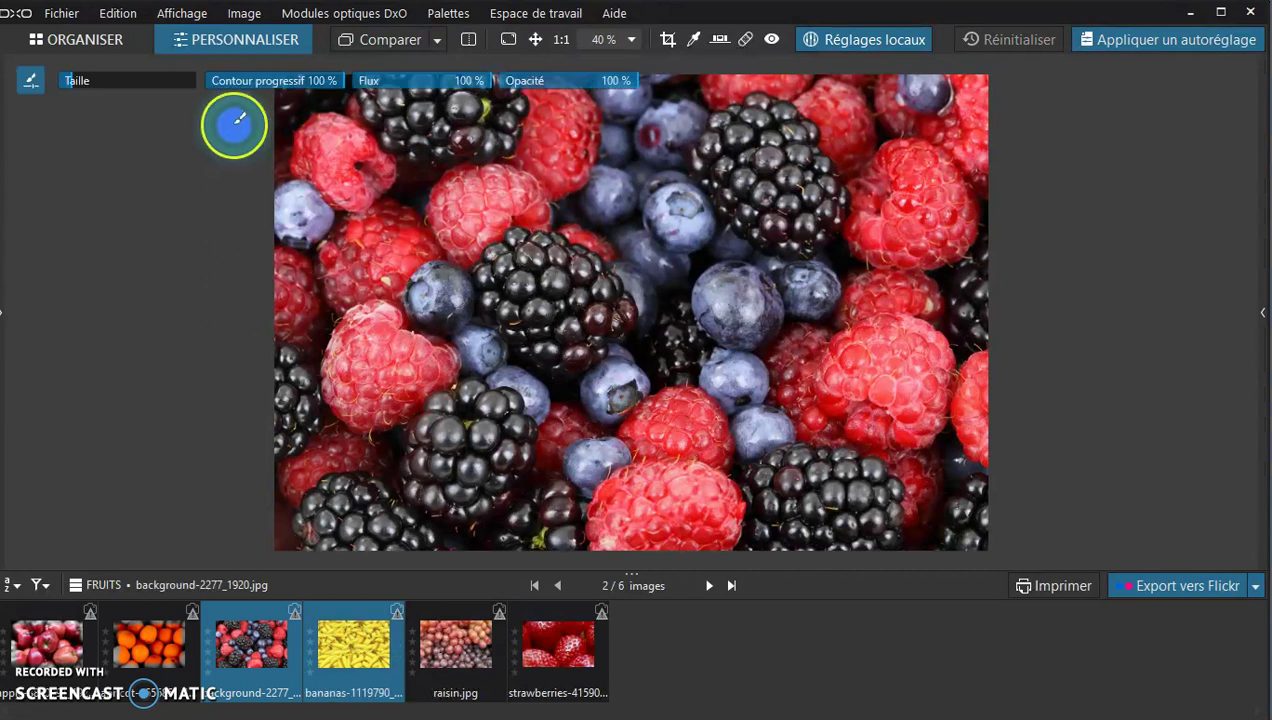
left_click(118, 13)
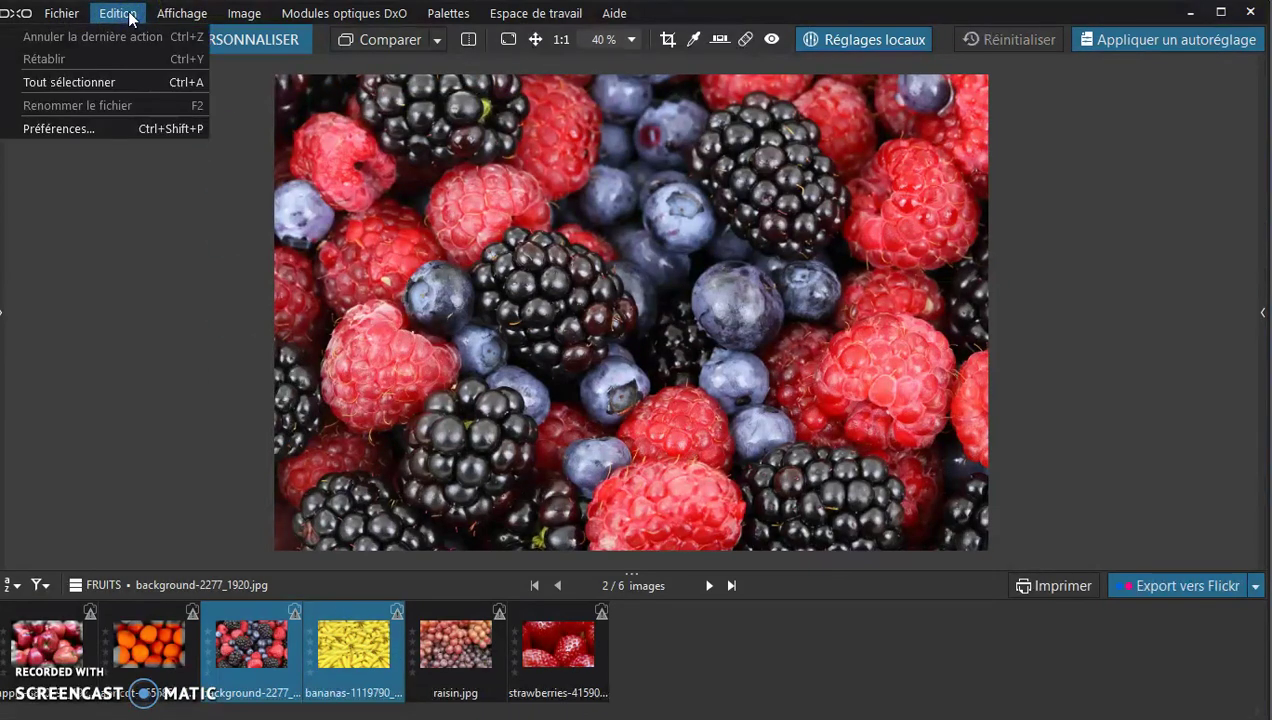
mouse_move(225, 22)
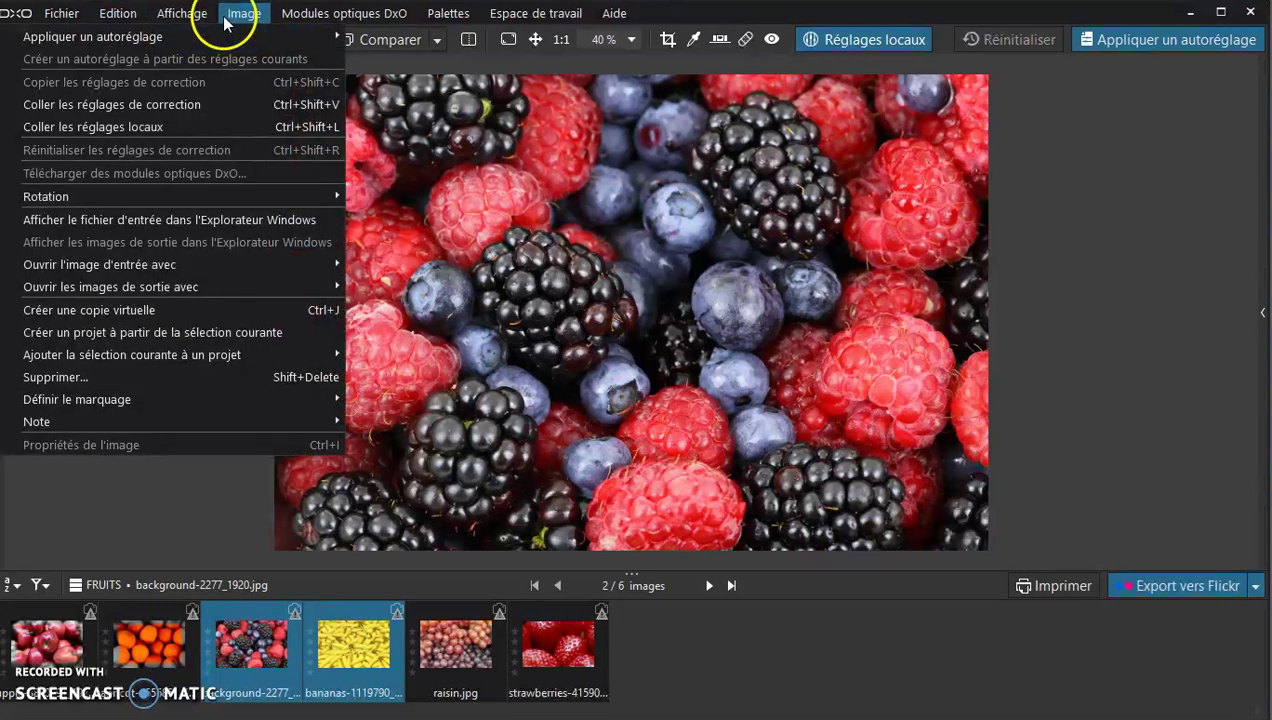
left_click(234, 128)
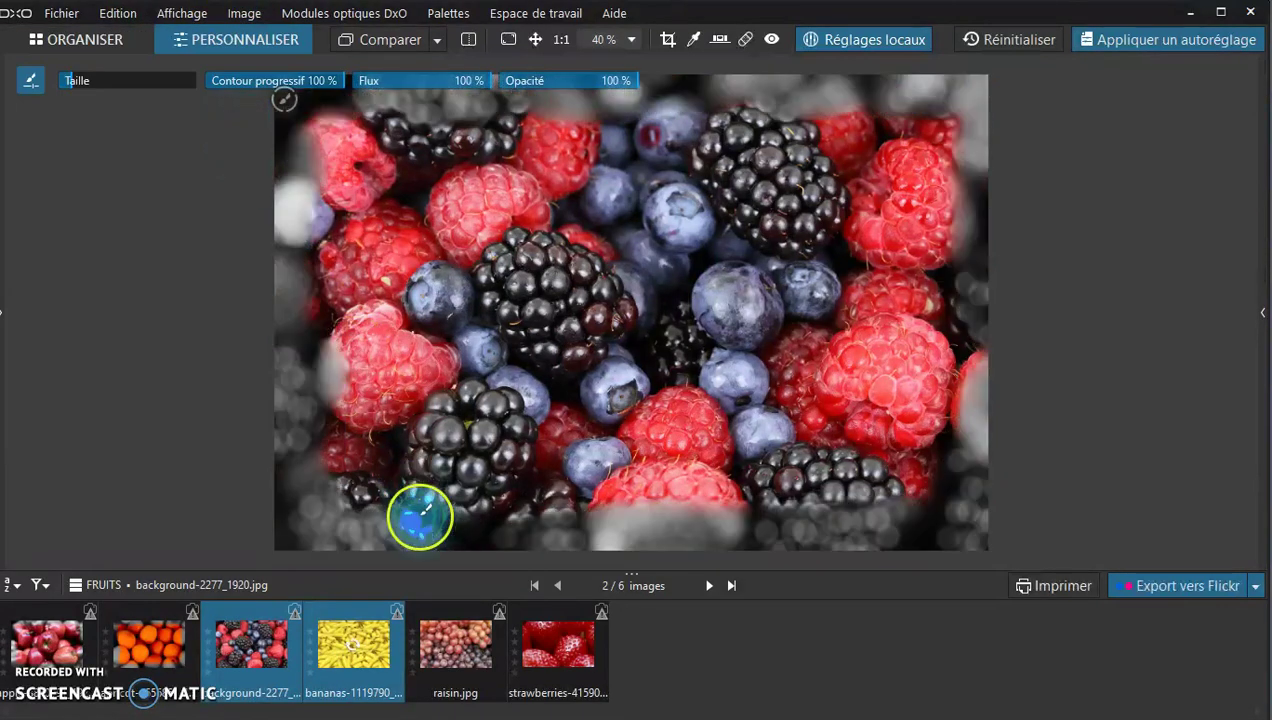
Step: Display the bananas image and start creating a preset from its current settings
left_click(352, 660)
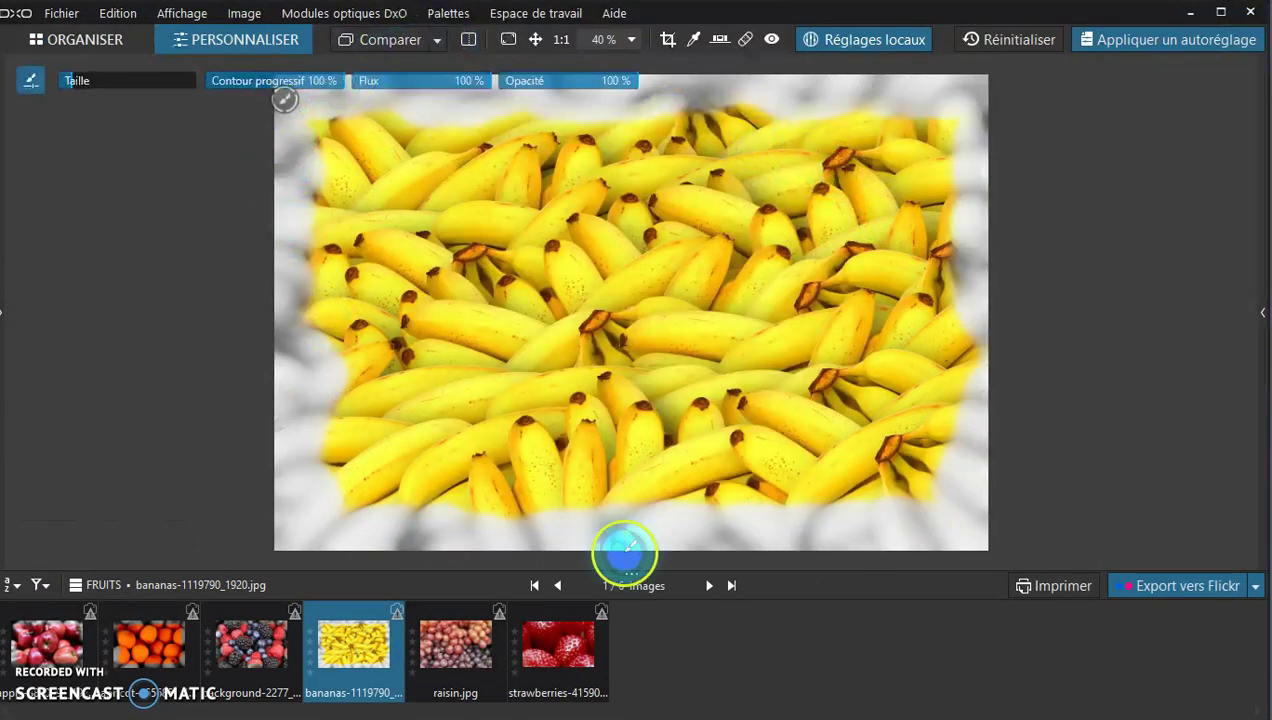
mouse_move(367, 557)
left_mouse_down()
mouse_move(412, 545)
mouse_move(434, 560)
left_mouse_up()
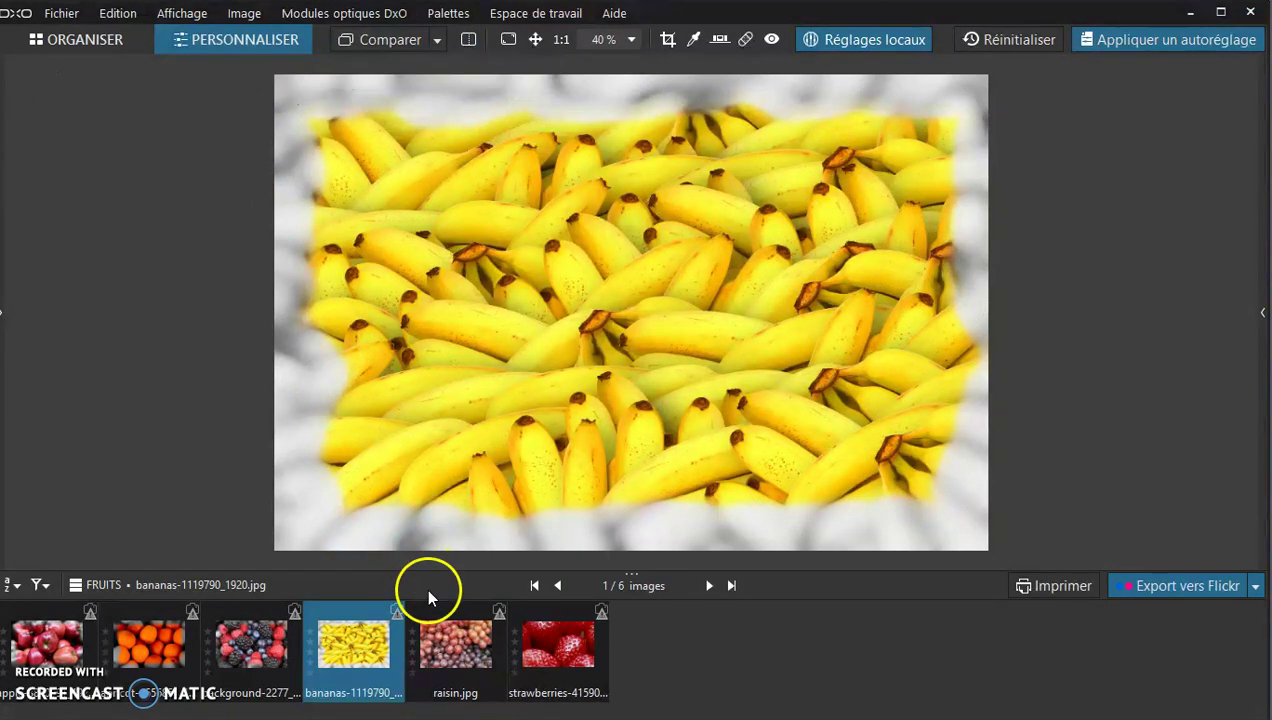
left_click(638, 435)
mouse_move(638, 435)
left_mouse_down()
mouse_move(514, 346)
mouse_move(567, 332)
mouse_move(412, 177)
mouse_move(330, 100)
left_mouse_up()
left_click(257, 20)
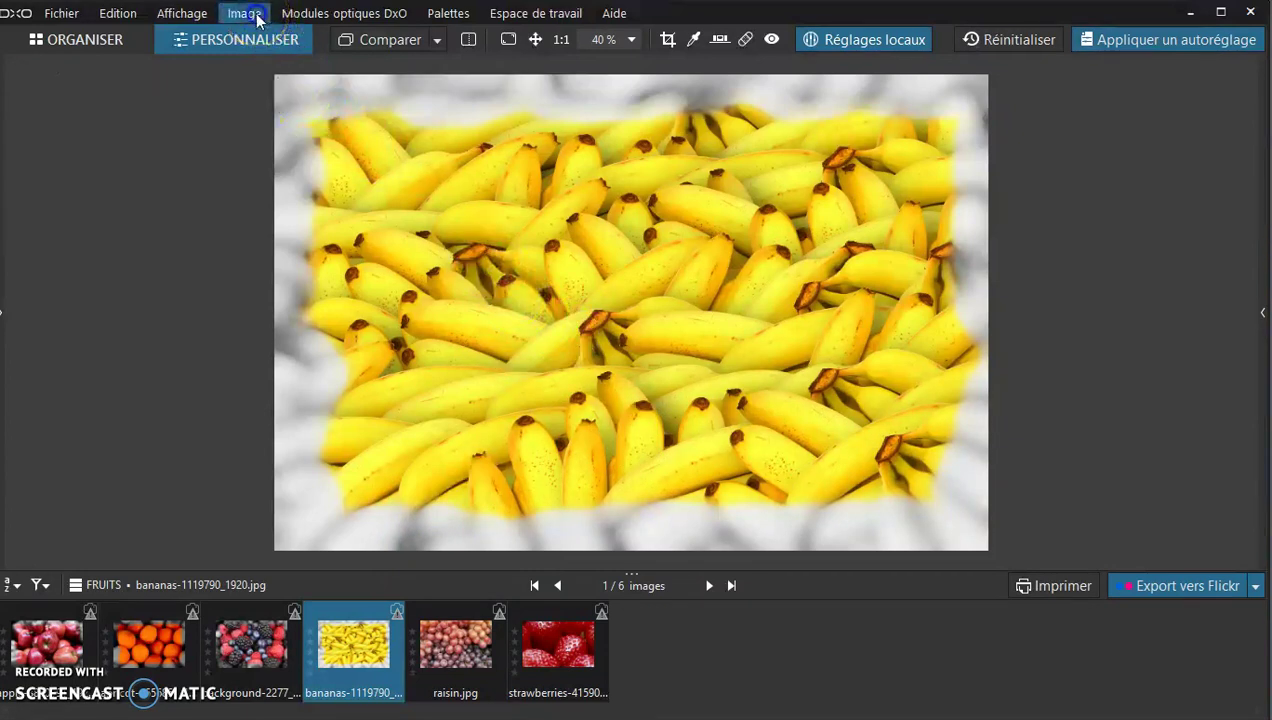
left_click(248, 50)
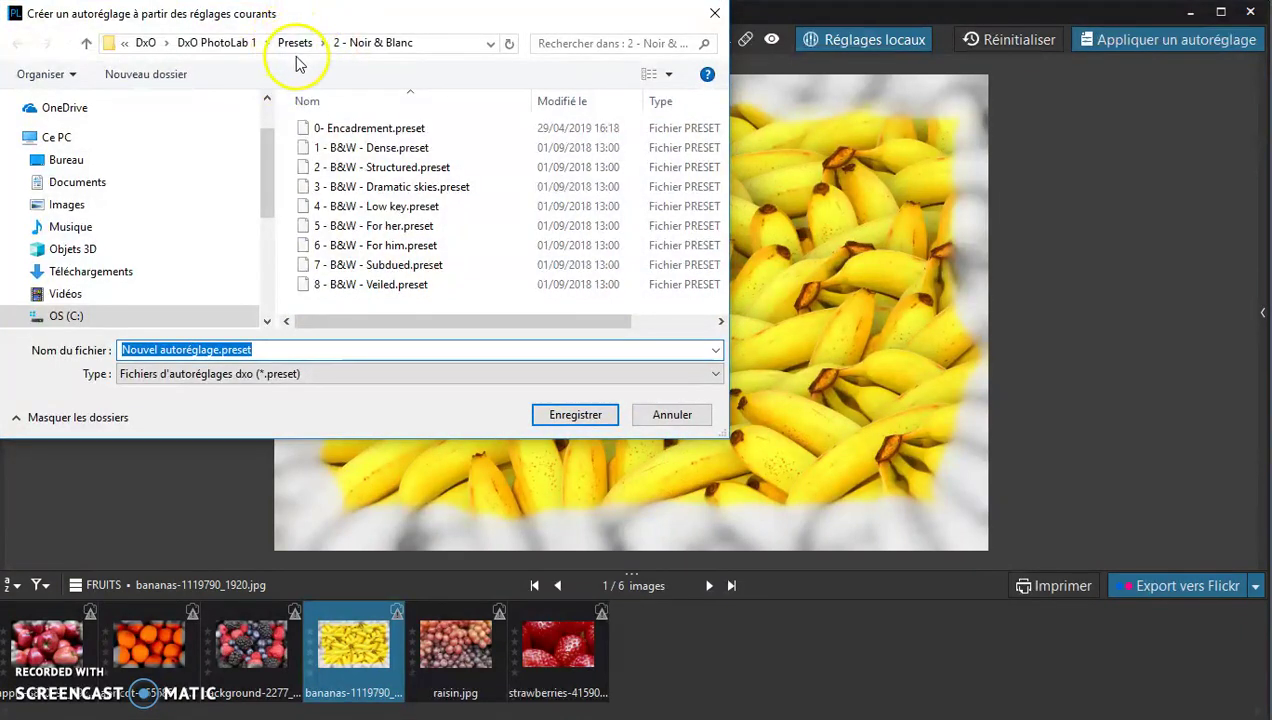
Step: Look through the preset categories in the Presets folder and return to the 2 - Noir & Blanc folder
left_click(304, 44)
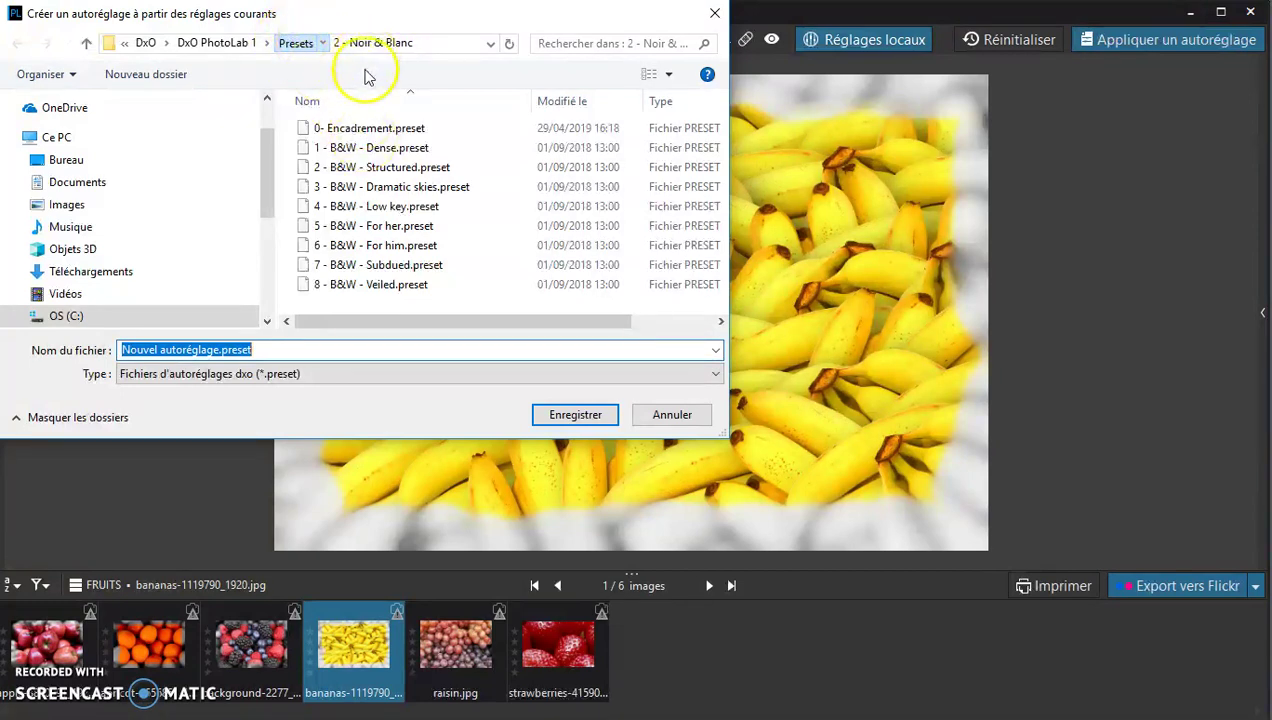
left_click(365, 178)
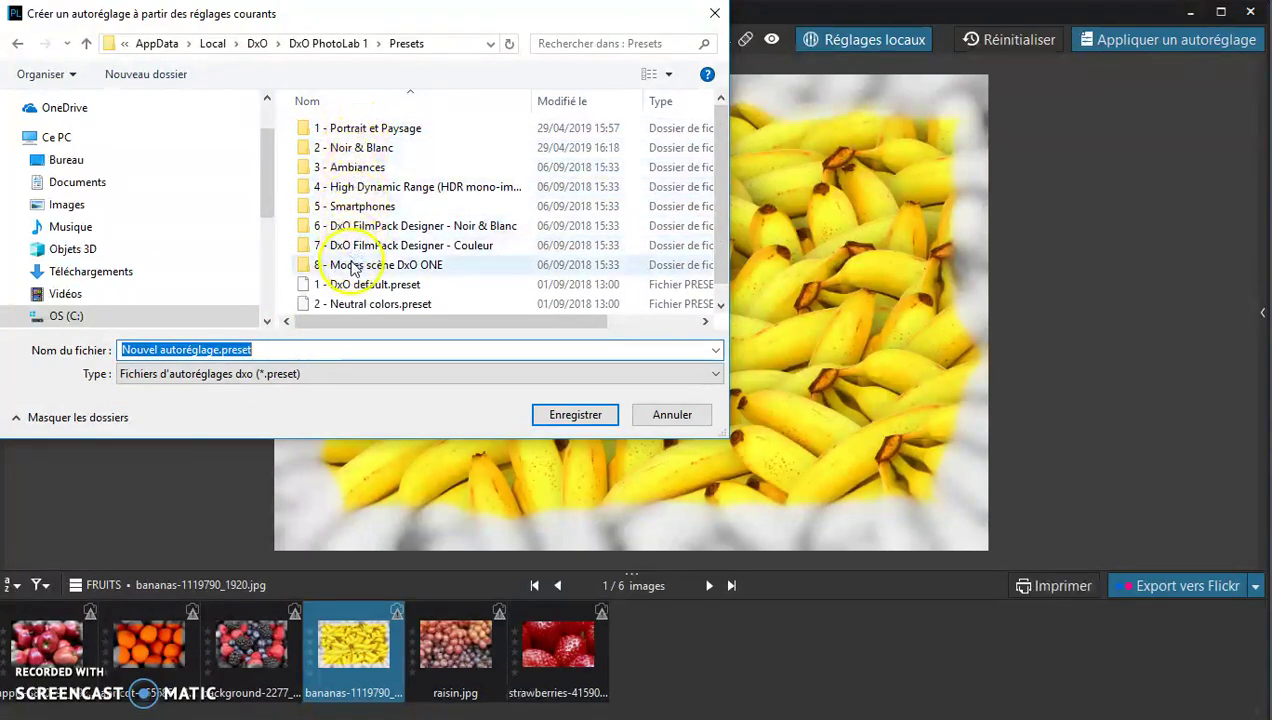
left_click(356, 152)
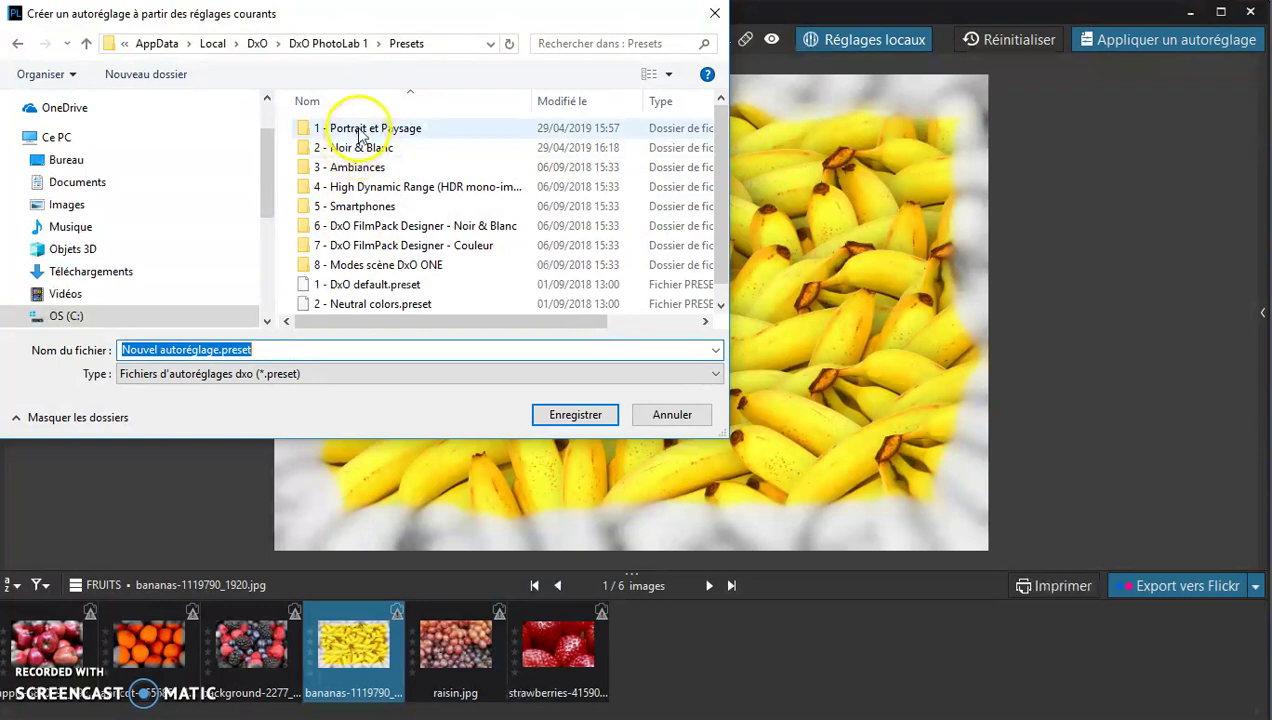
double_click(356, 152)
Step: Name the preset "mon reglage encadreme" and save it in the 2 - Noir & Blanc folder
left_click(193, 349)
double_click(215, 349)
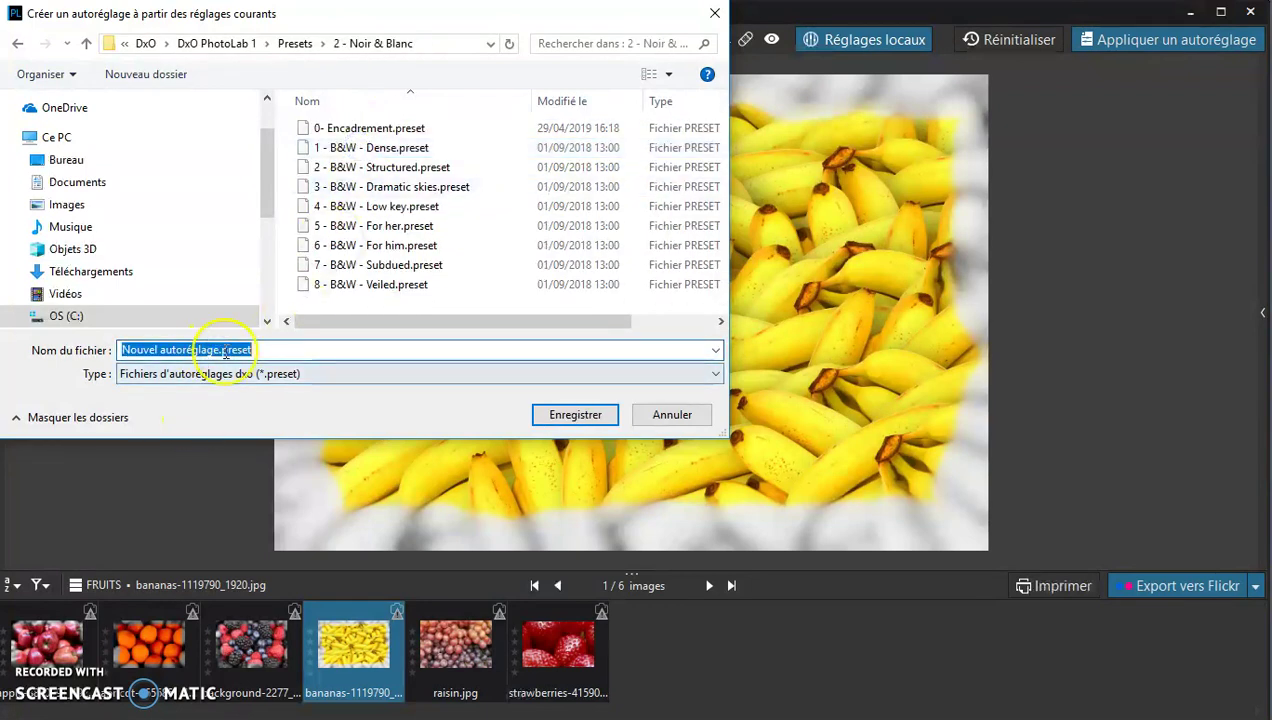
type("mO")
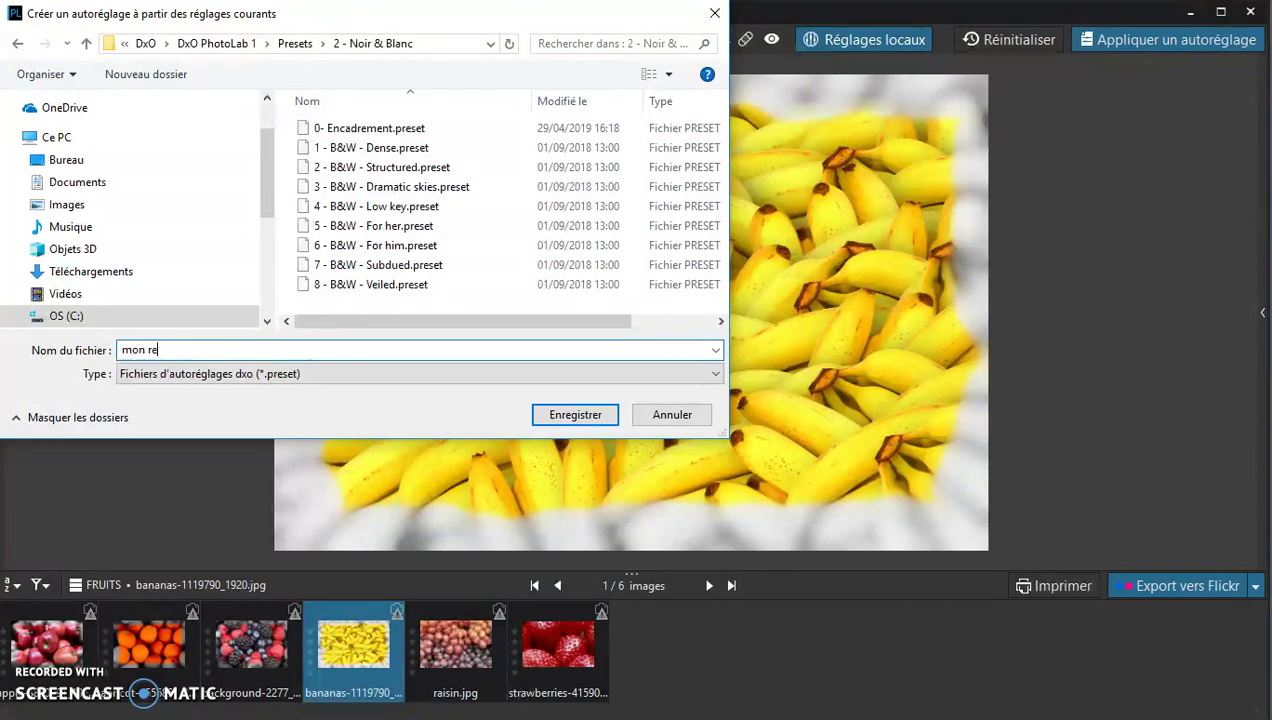
type("n reglage encadreme")
left_click(590, 414)
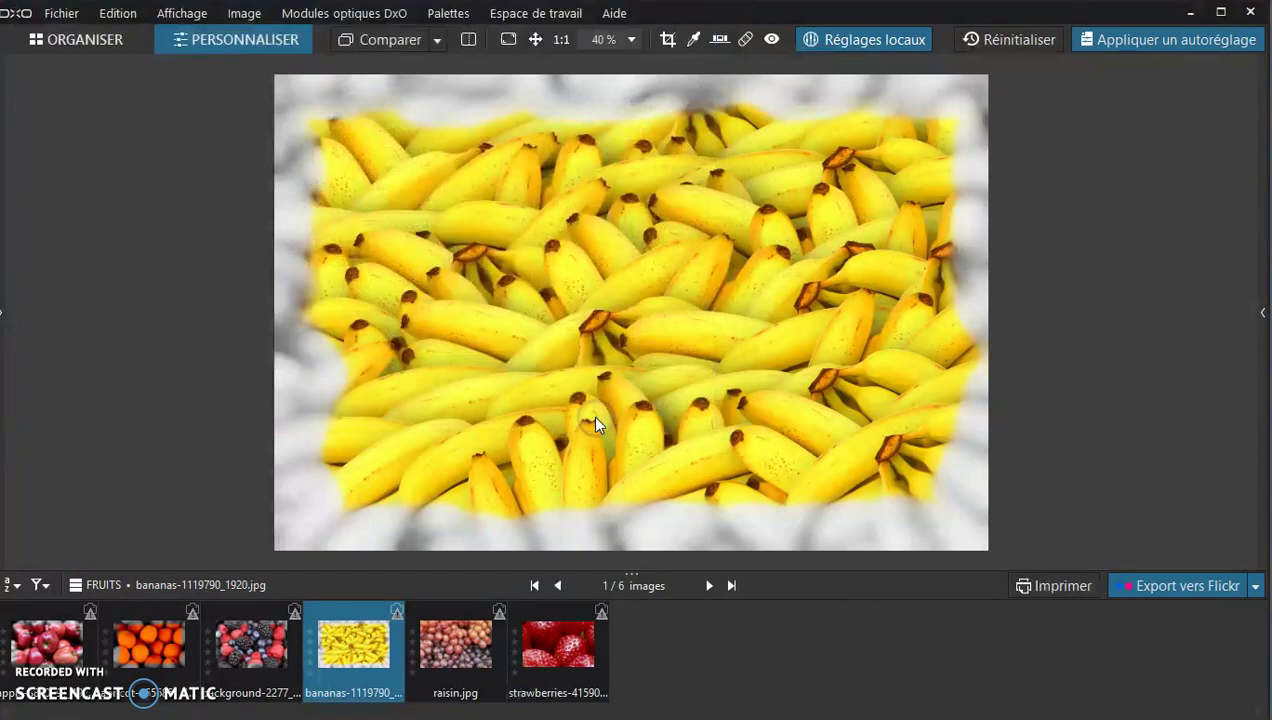
Step: Apply the 0- Encadrement preset from the 2 - Noir & Blanc category to raisin.jpg
left_click(460, 637)
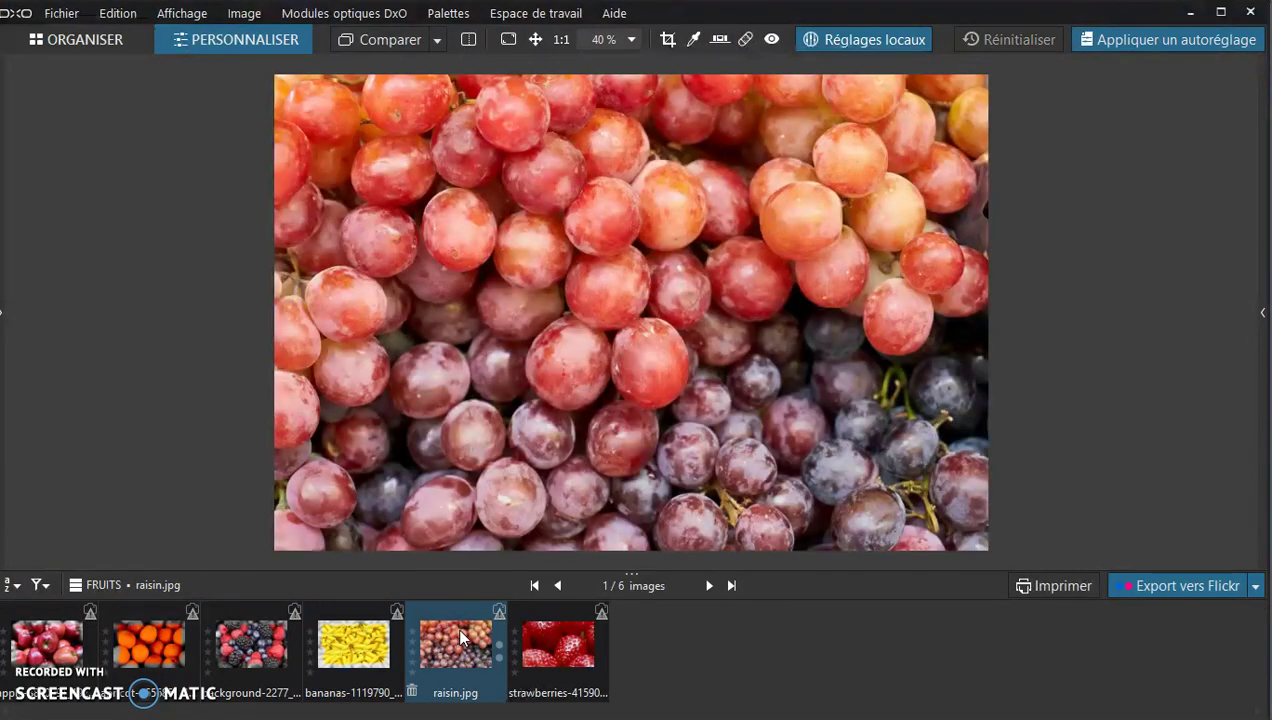
left_click(1141, 40)
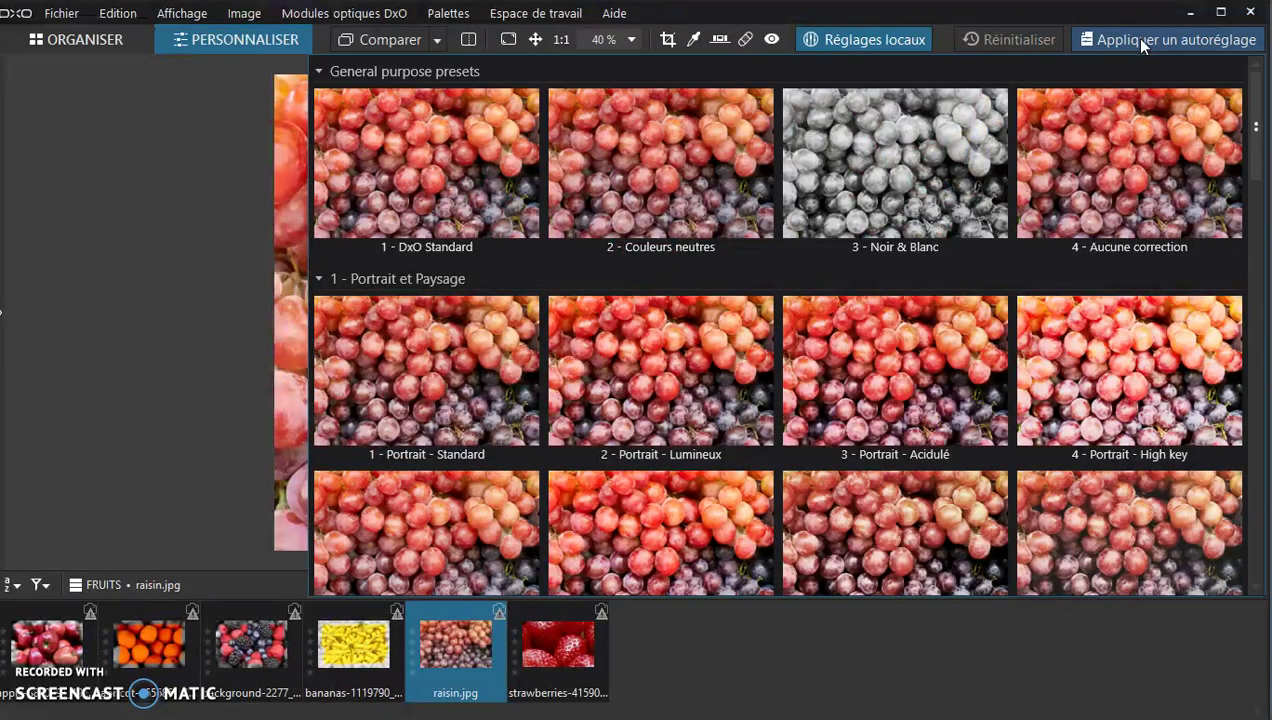
left_click(320, 72)
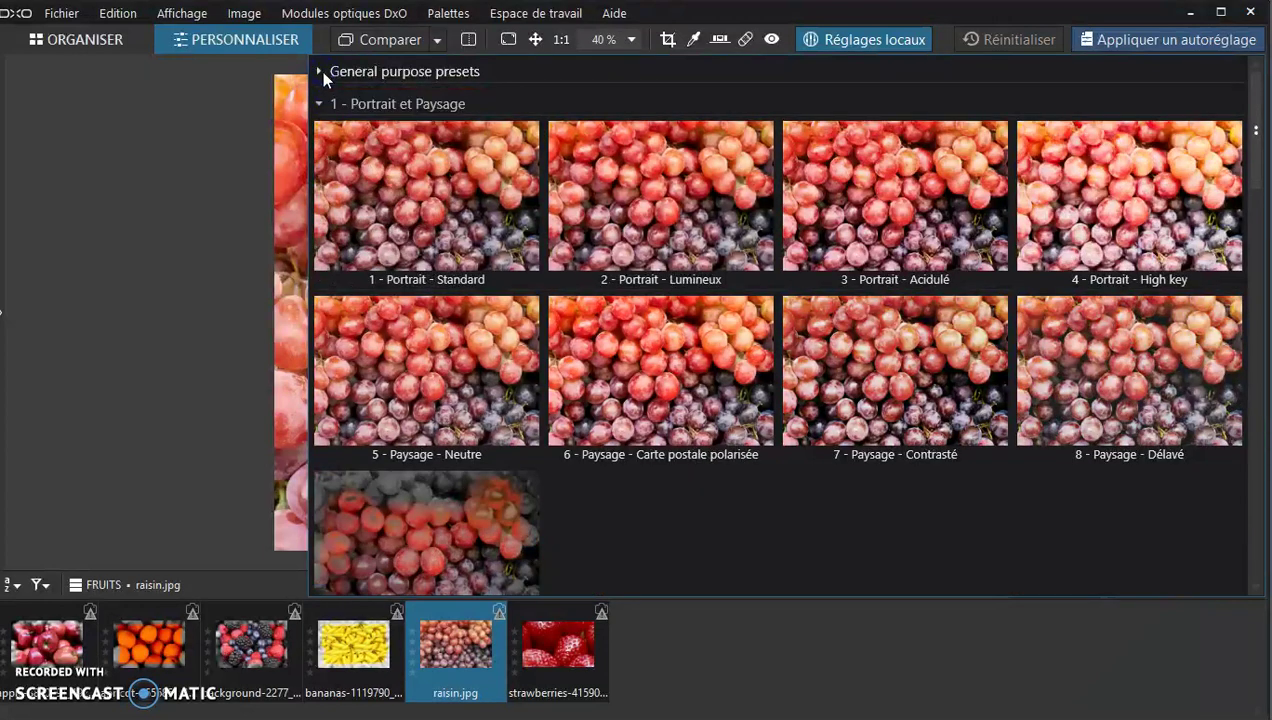
left_click(320, 105)
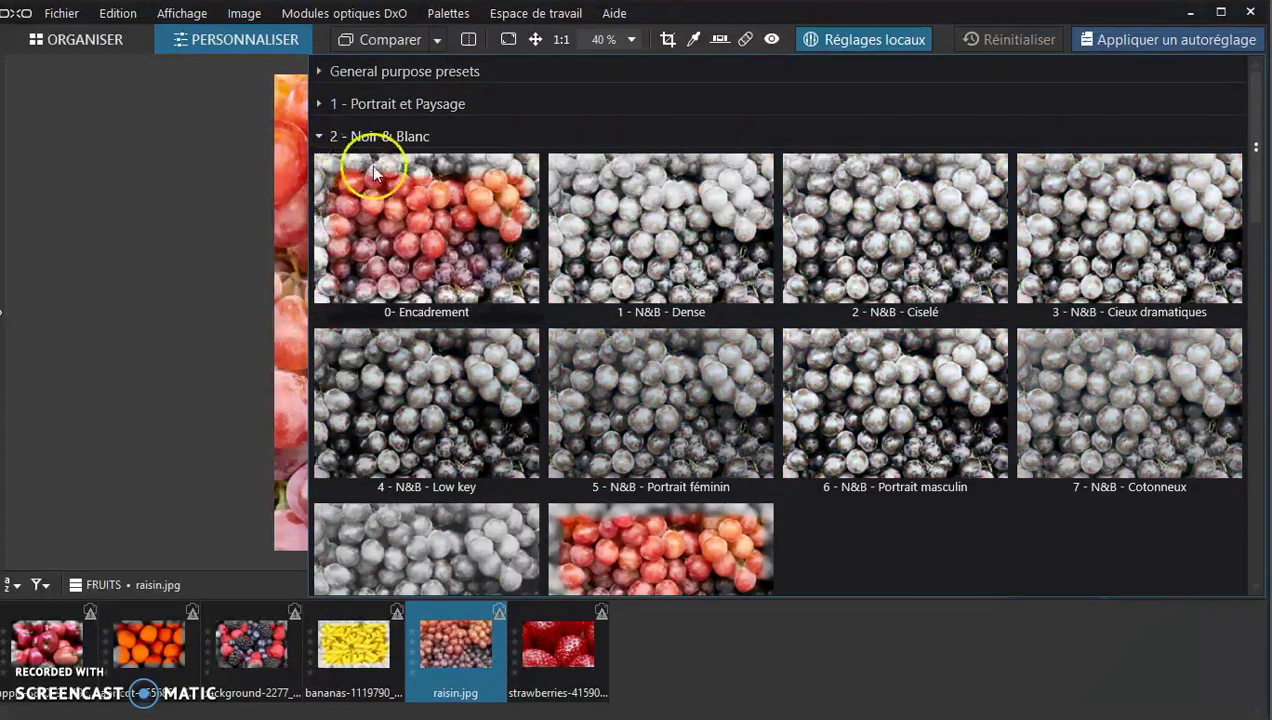
left_click(433, 207)
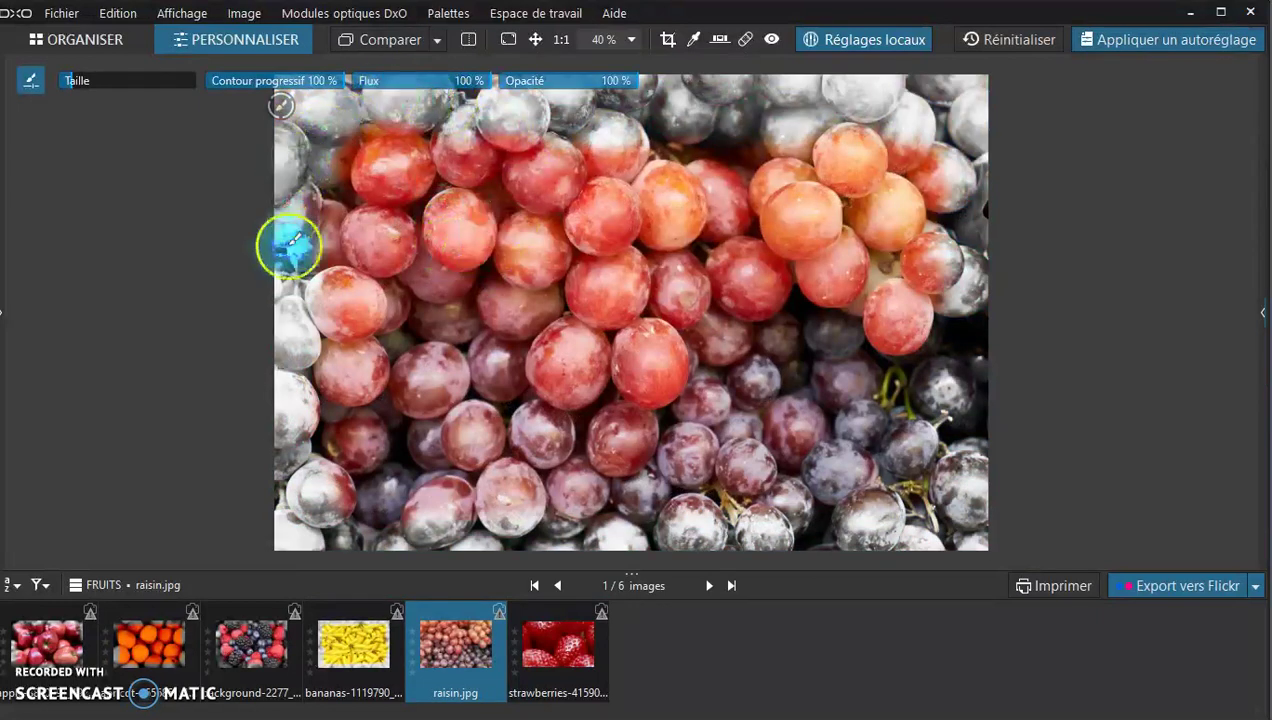
Step: Apply the "mon reglage encadrement" preset from the 2 - Noir & Blanc category to the strawberries image
left_click(558, 643)
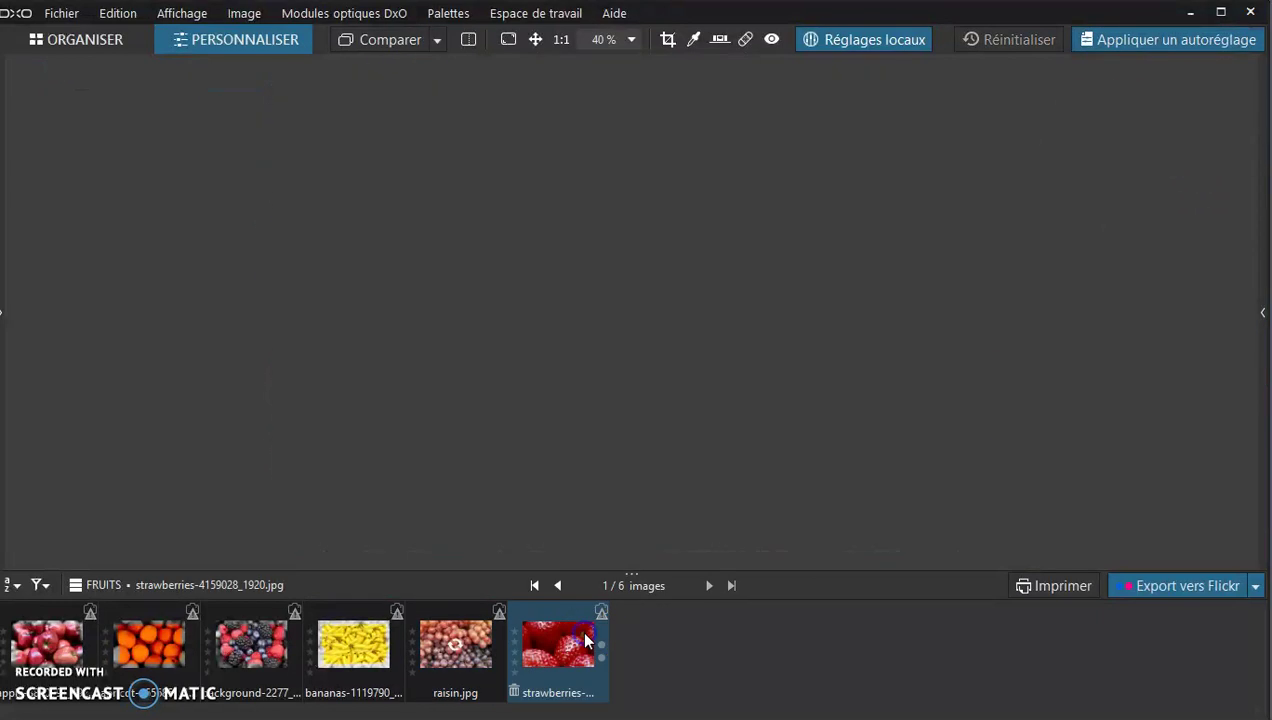
left_click(1145, 42)
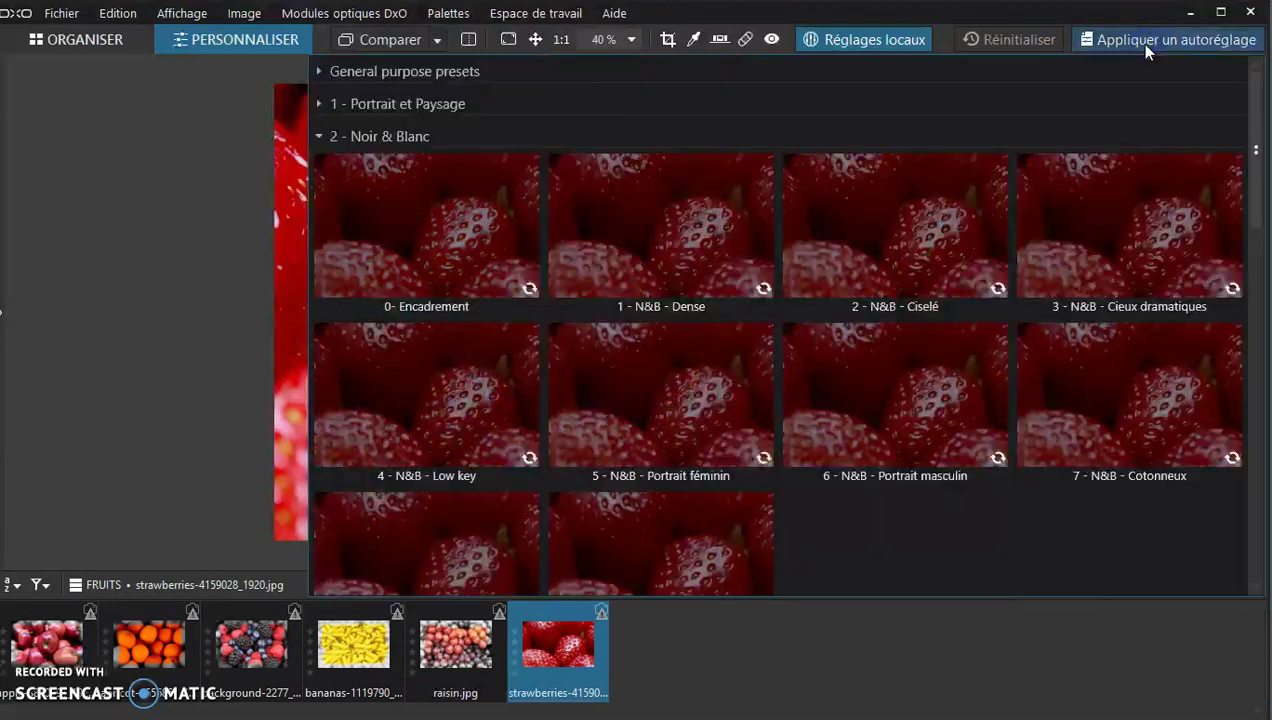
scroll(633, 345, "down", 4)
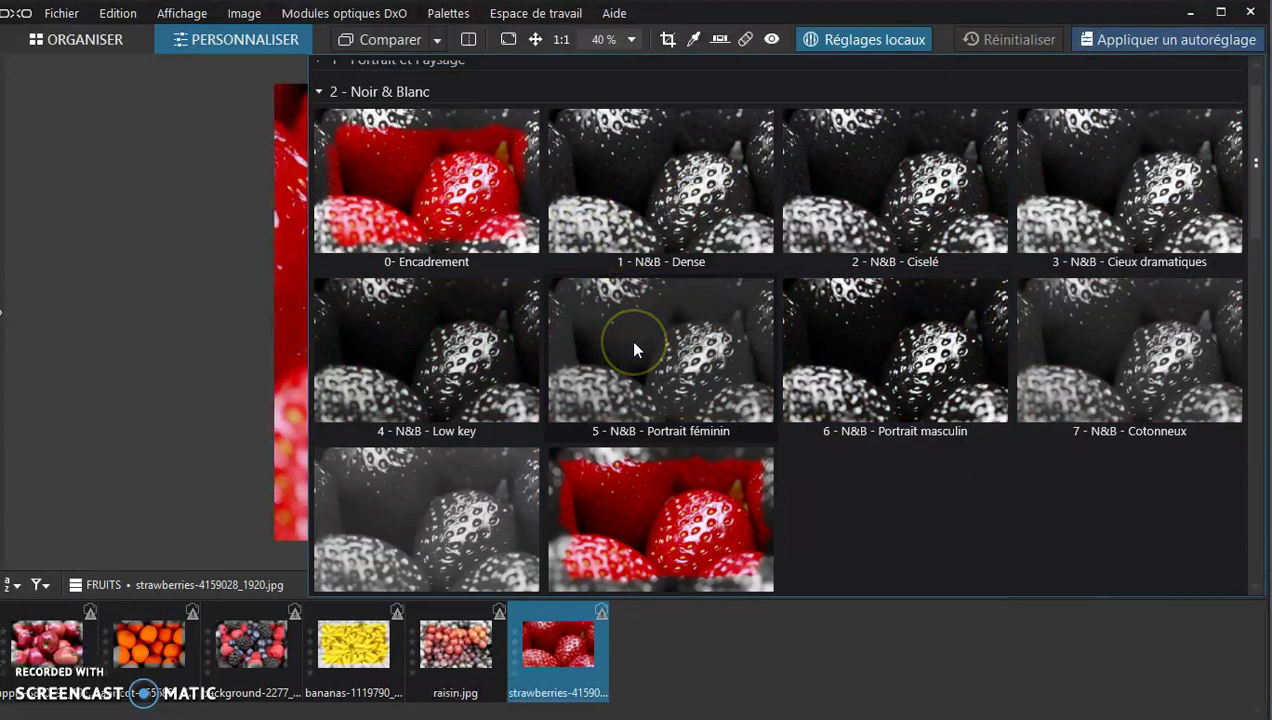
scroll(633, 348, "up", 3)
scroll(633, 348, "down", 3)
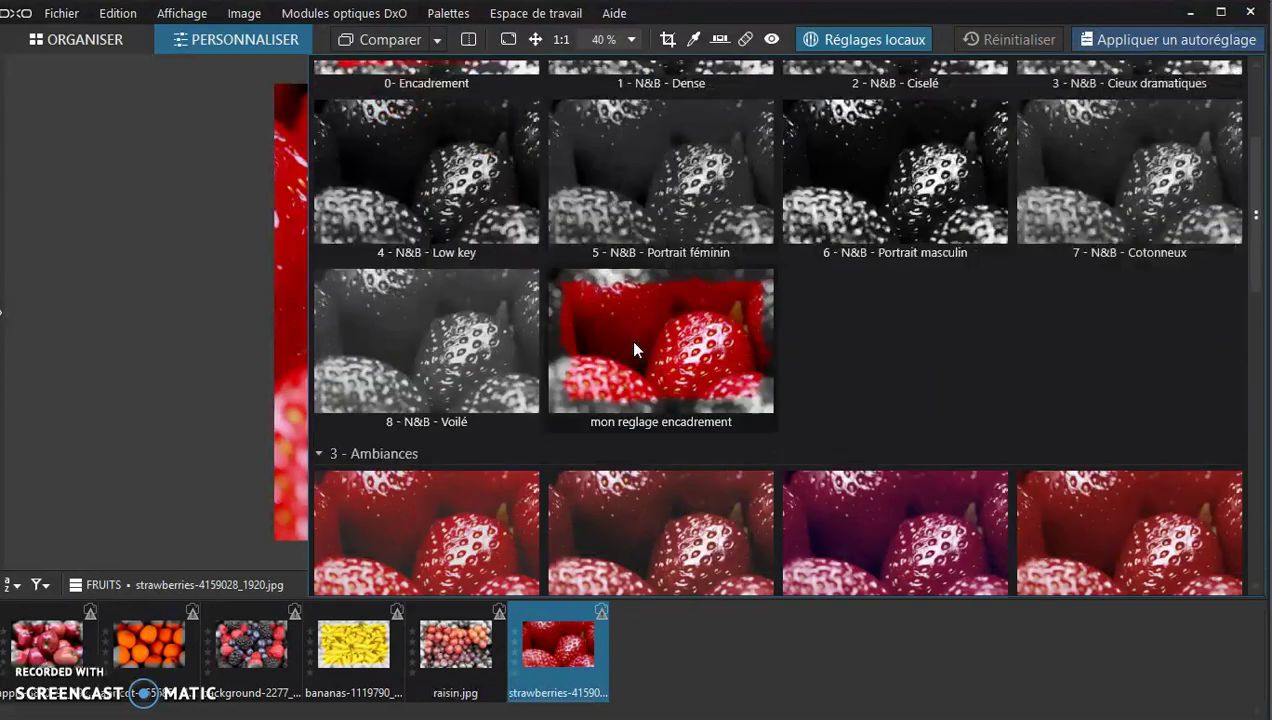
scroll(427, 176, "up", 3)
left_click(427, 176)
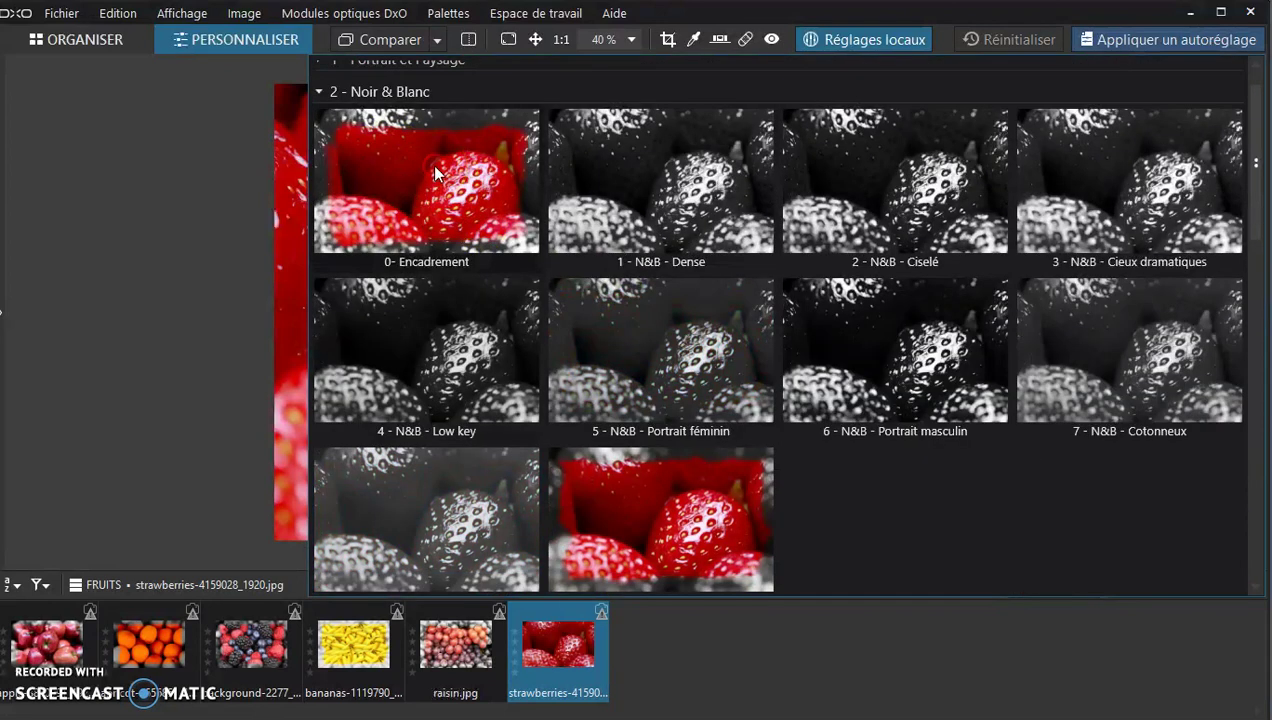
scroll(669, 399, "down", 2)
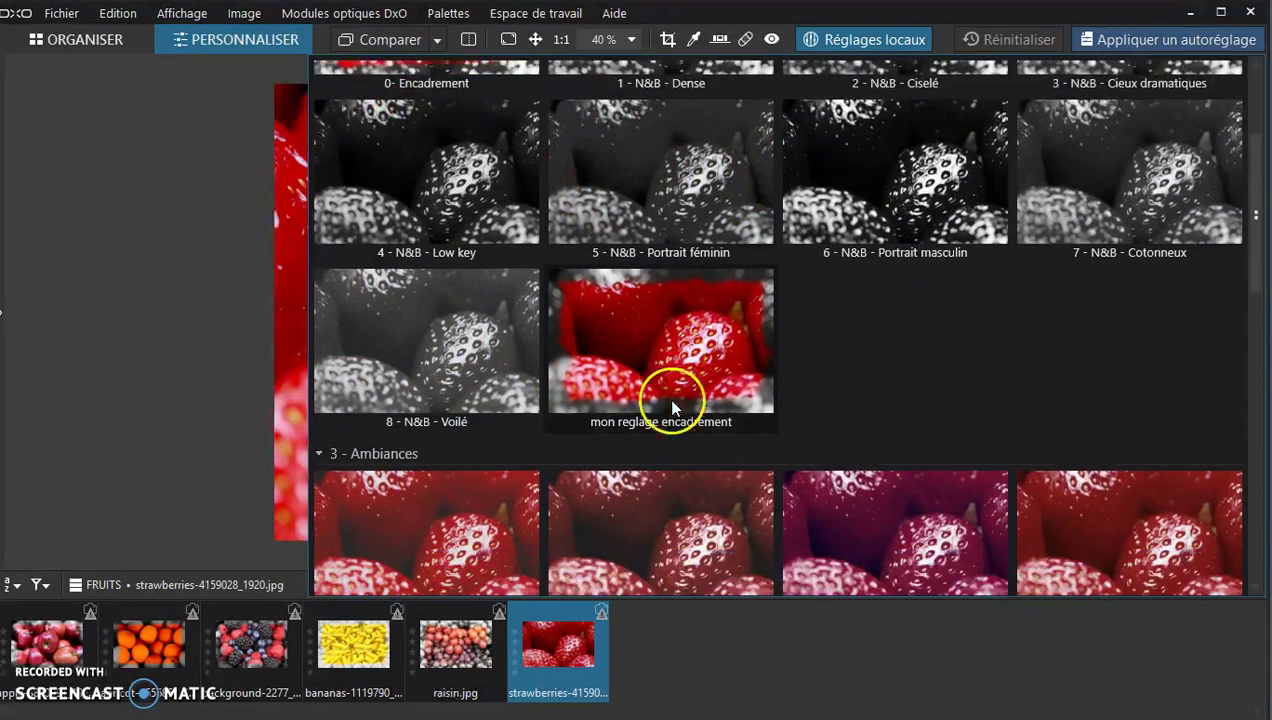
left_click(620, 338)
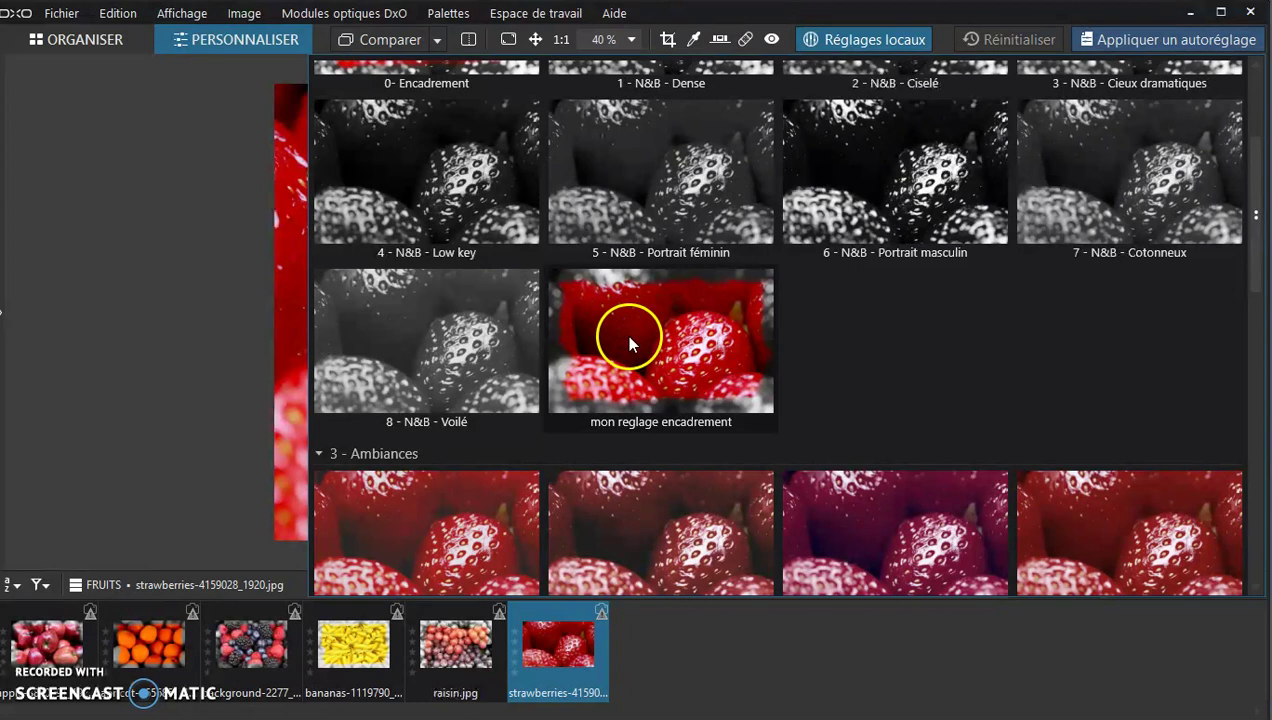
left_click(750, 362)
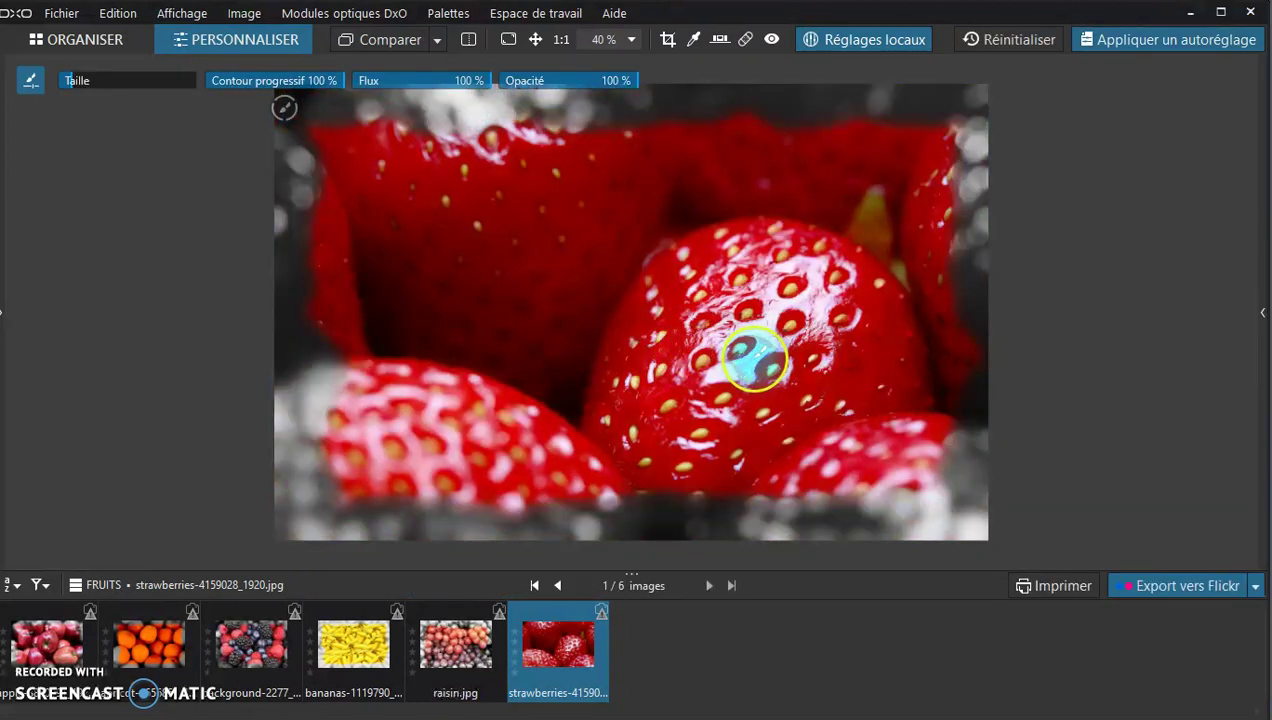
left_click(412, 450)
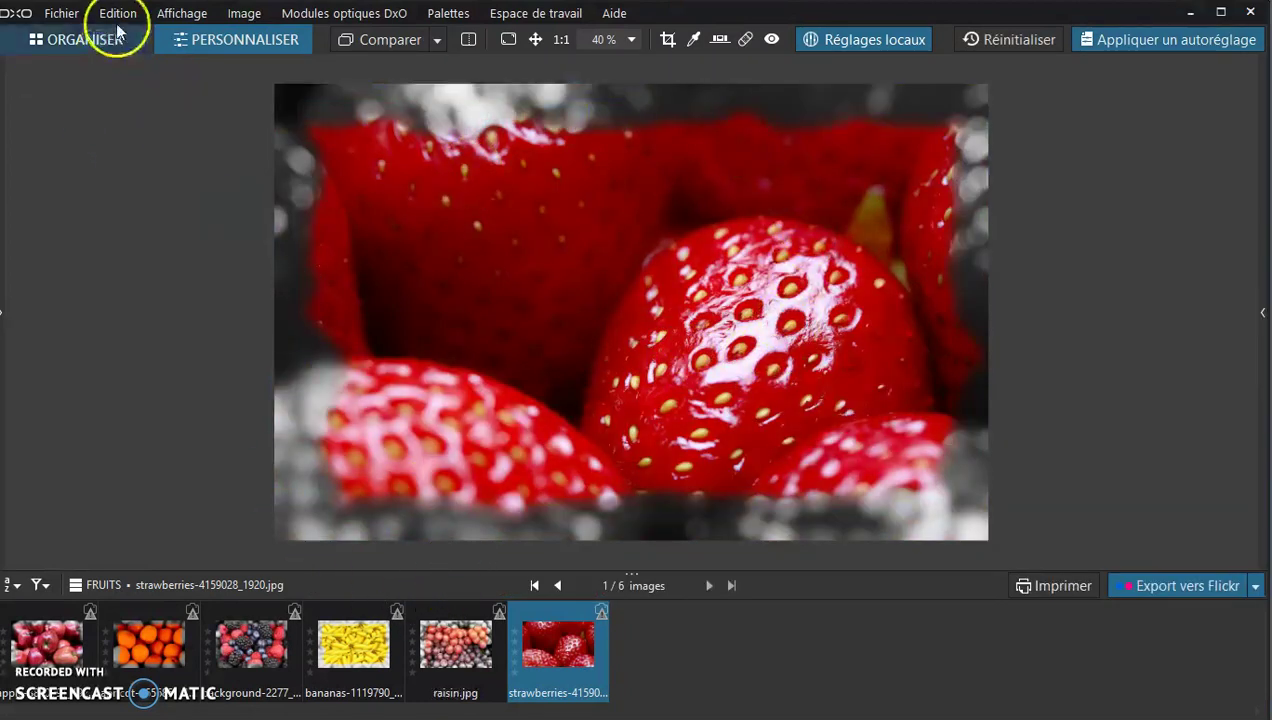
Step: Open the NATURE project in the Organiser workspace and apply the "mon reglage encadrement" preset to the bamboo image
left_click(91, 43)
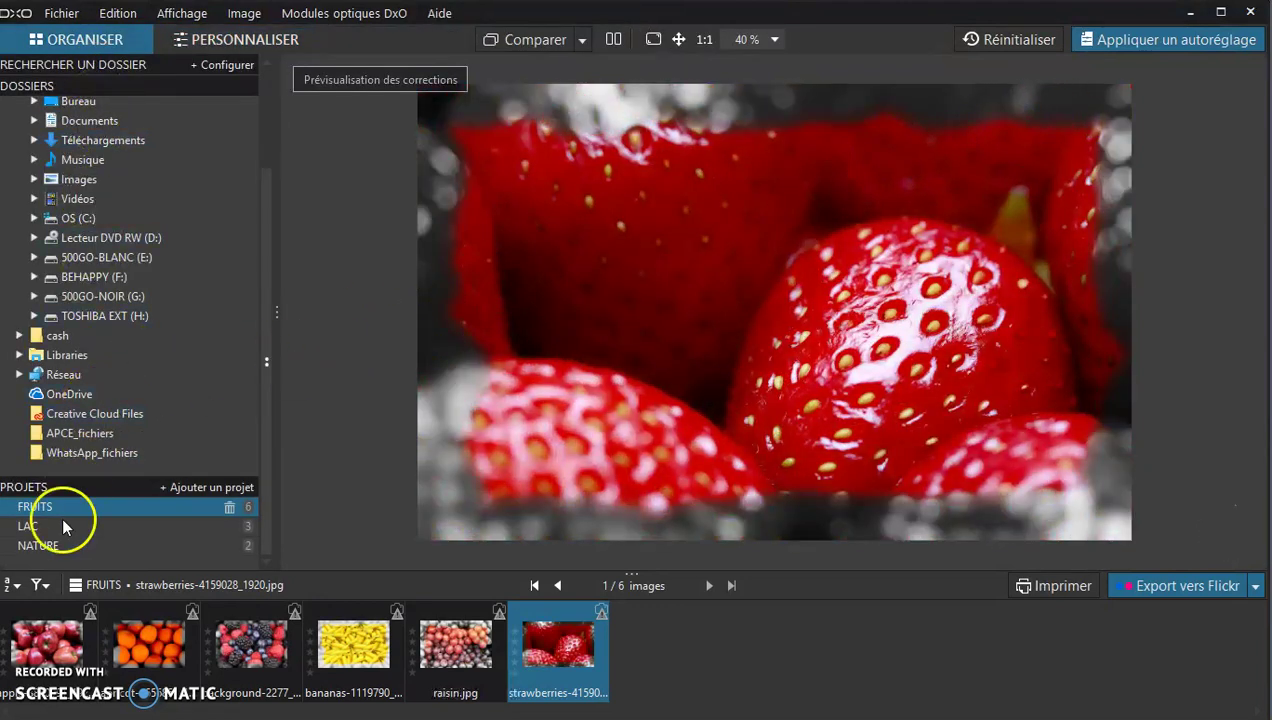
left_click(59, 545)
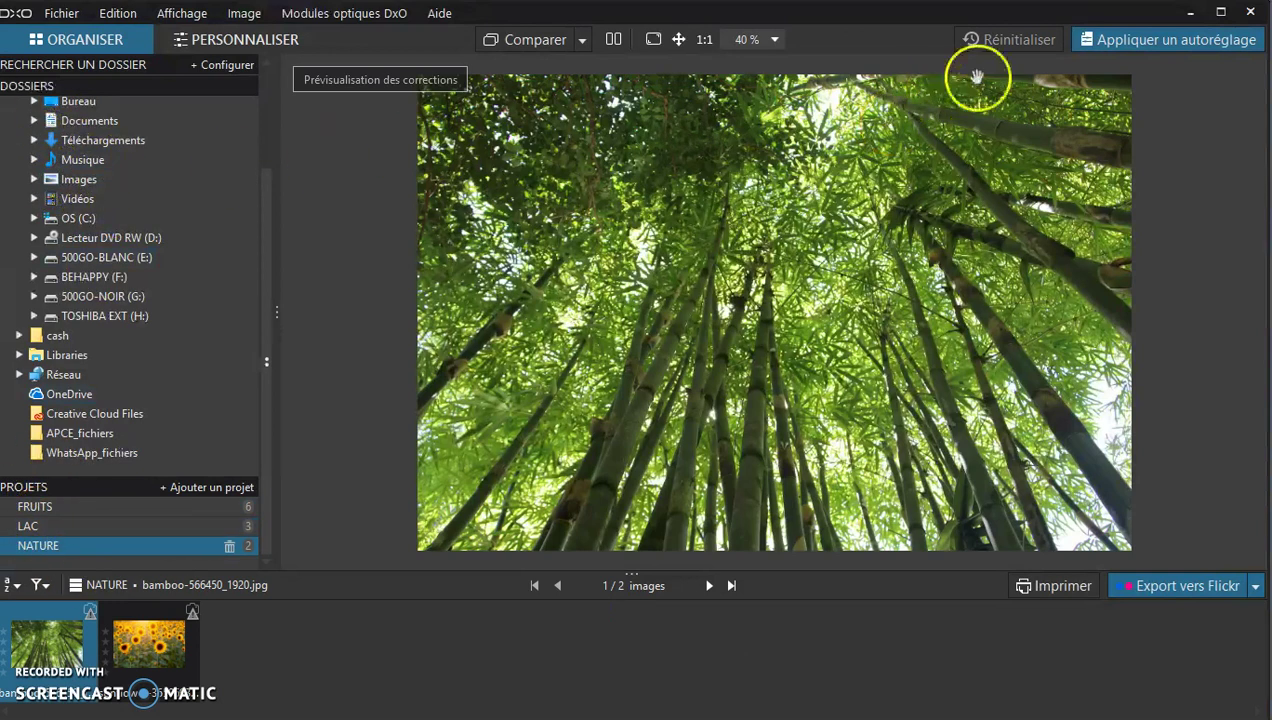
left_click(1124, 42)
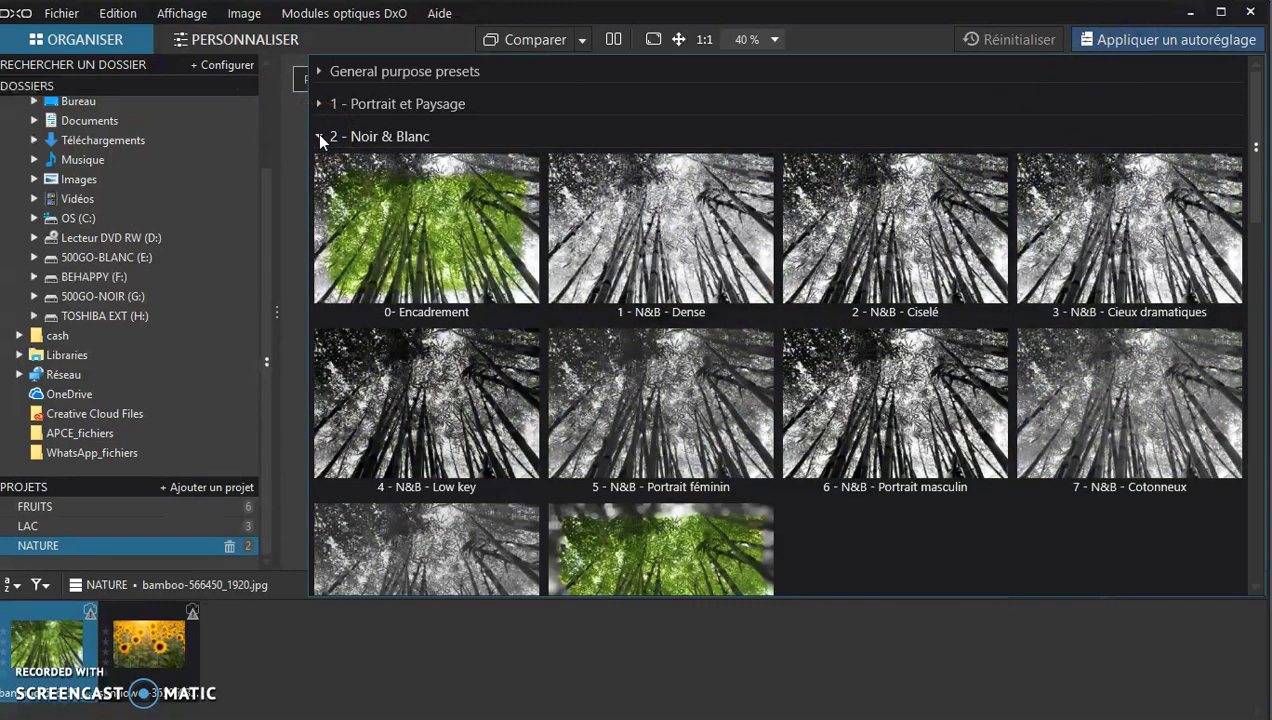
scroll(627, 332, "down", 2)
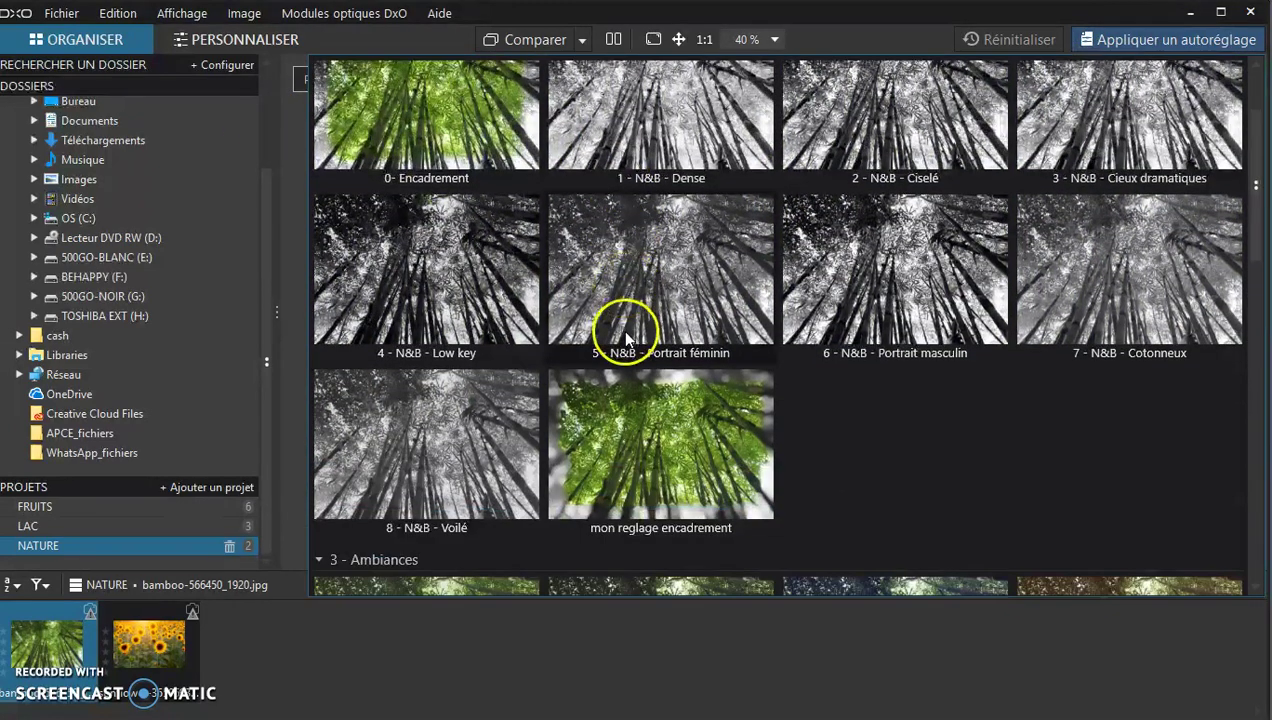
left_click(676, 480)
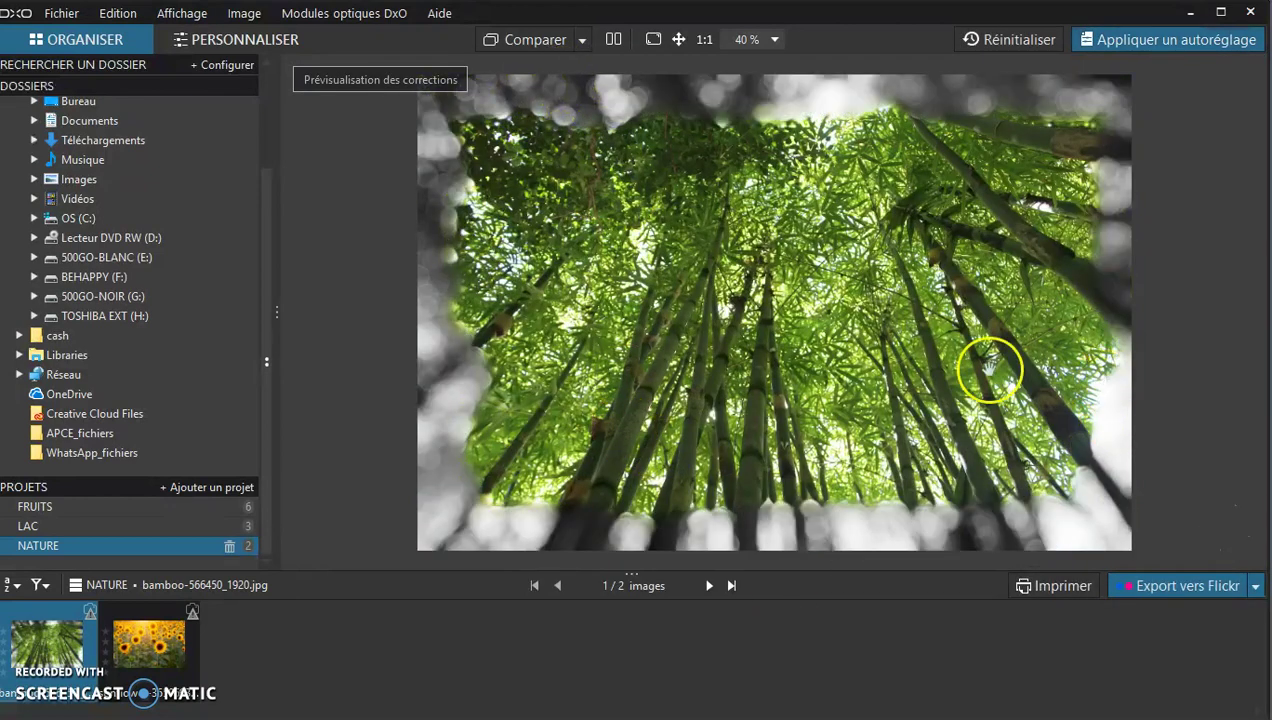
Step: Apply the "mon reglage encadrement" preset to the sunflower image in the NATURE project
left_click(160, 645)
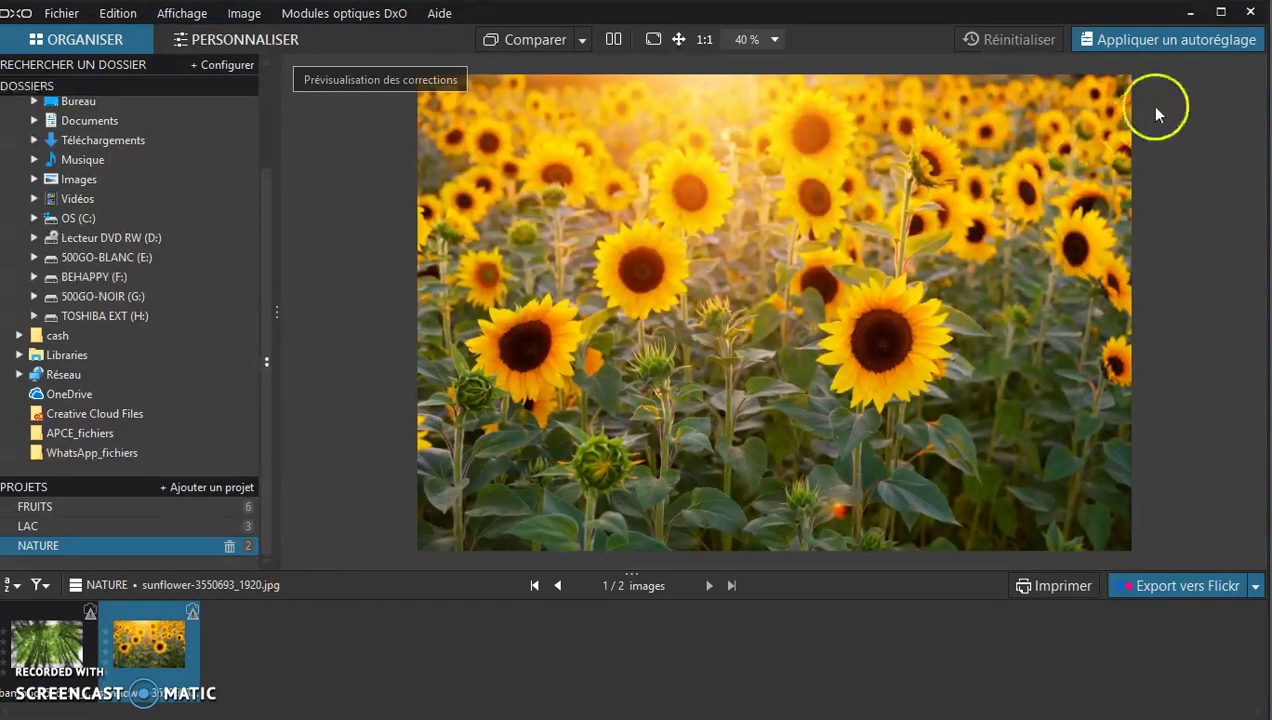
left_click(1196, 46)
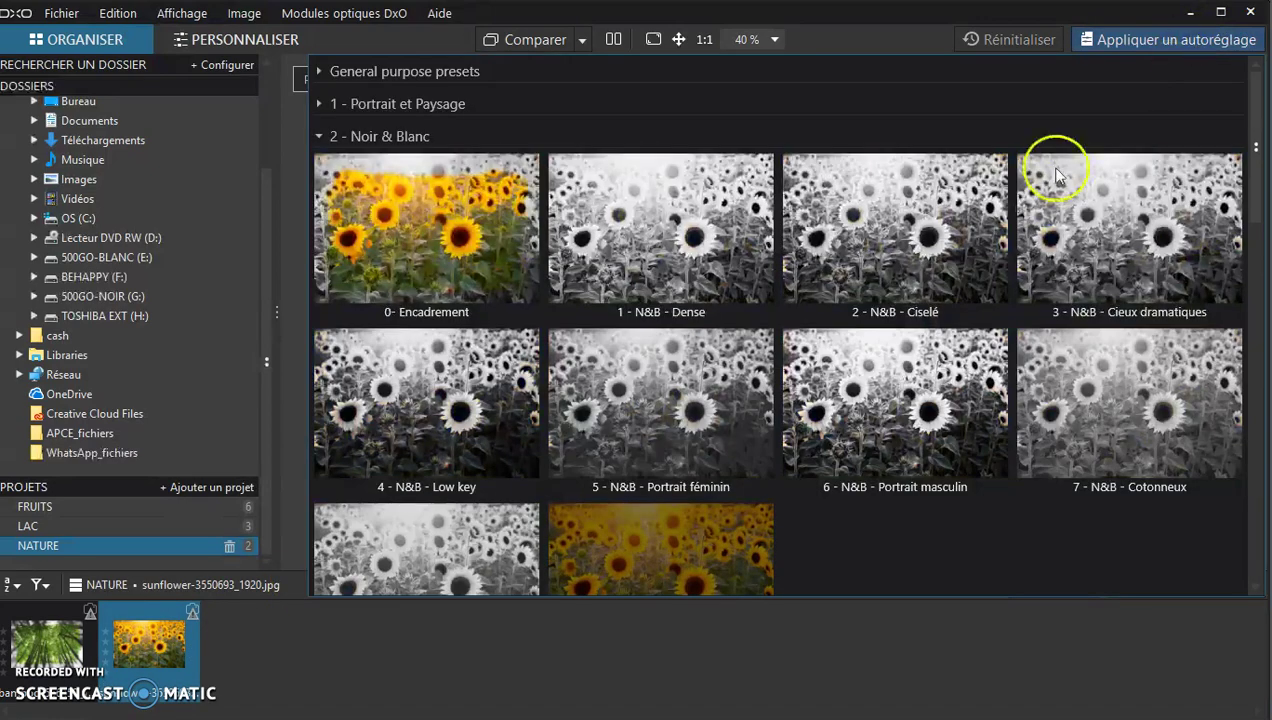
scroll(820, 320, "down", 1)
left_click(663, 487)
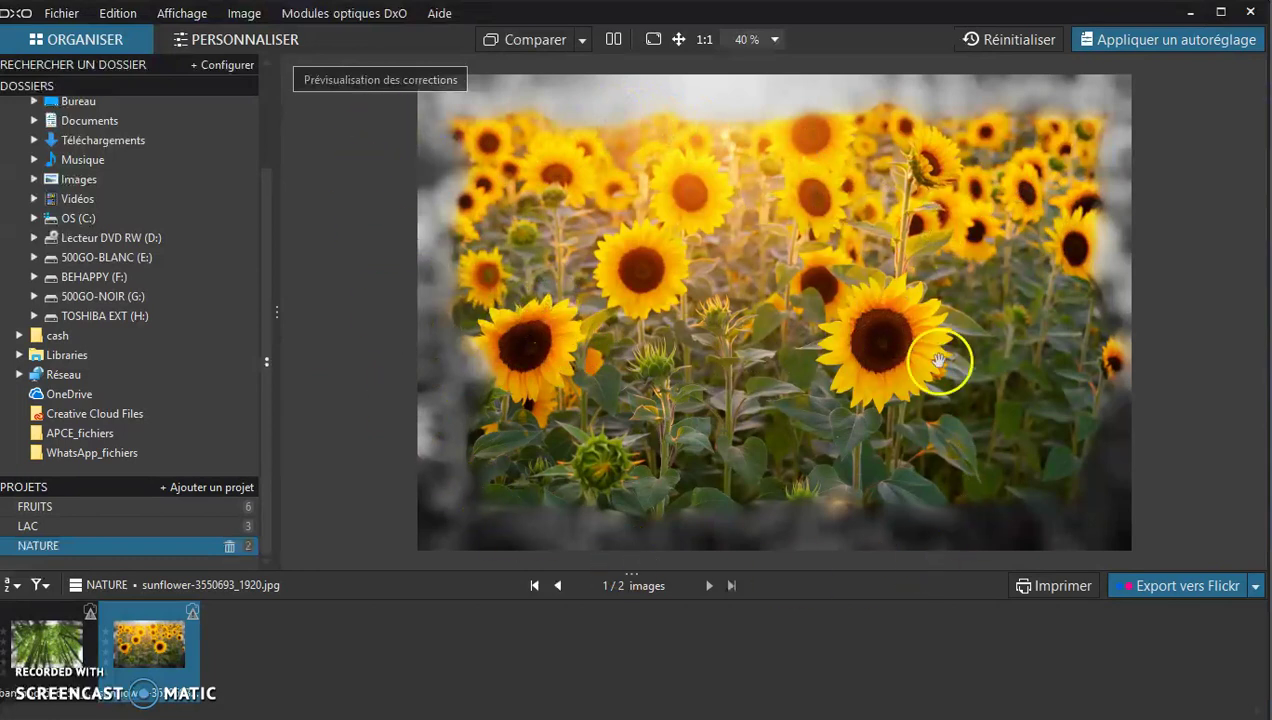
Step: Return to the FRUITS project, examine the print settings for the apple image alone, and close them without printing
left_click(35, 506)
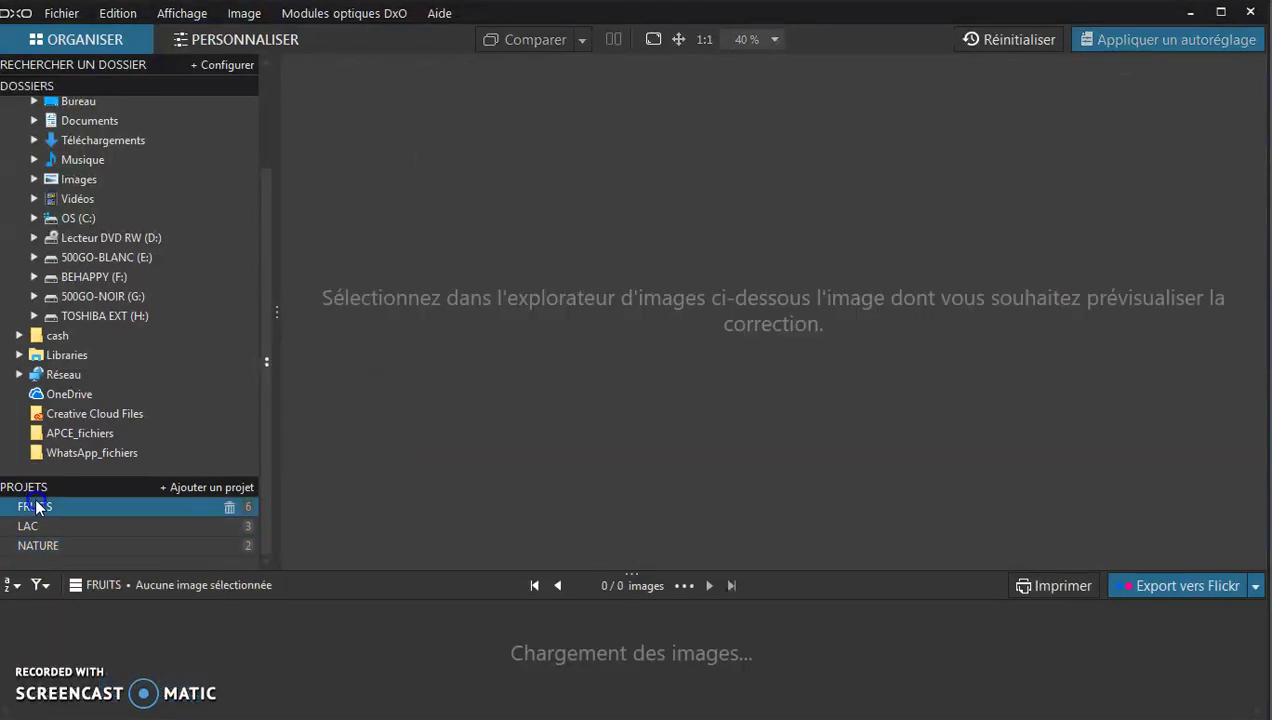
left_click(52, 628)
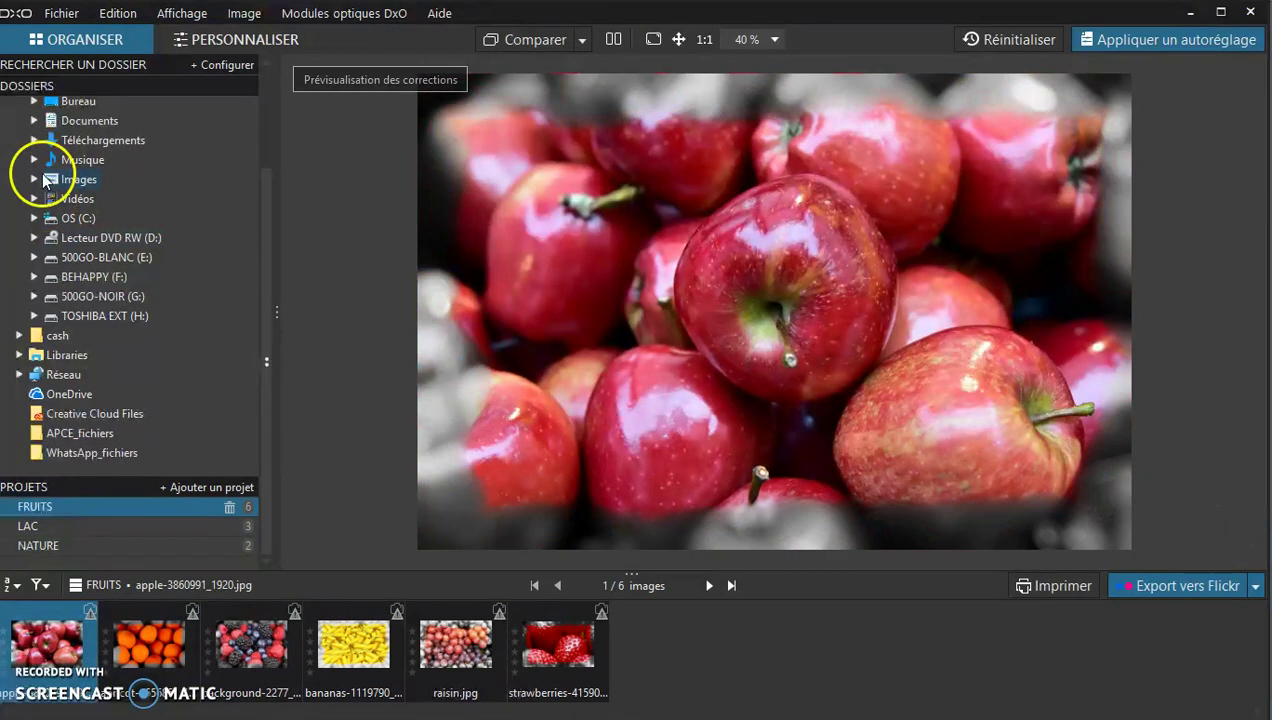
left_click(62, 14)
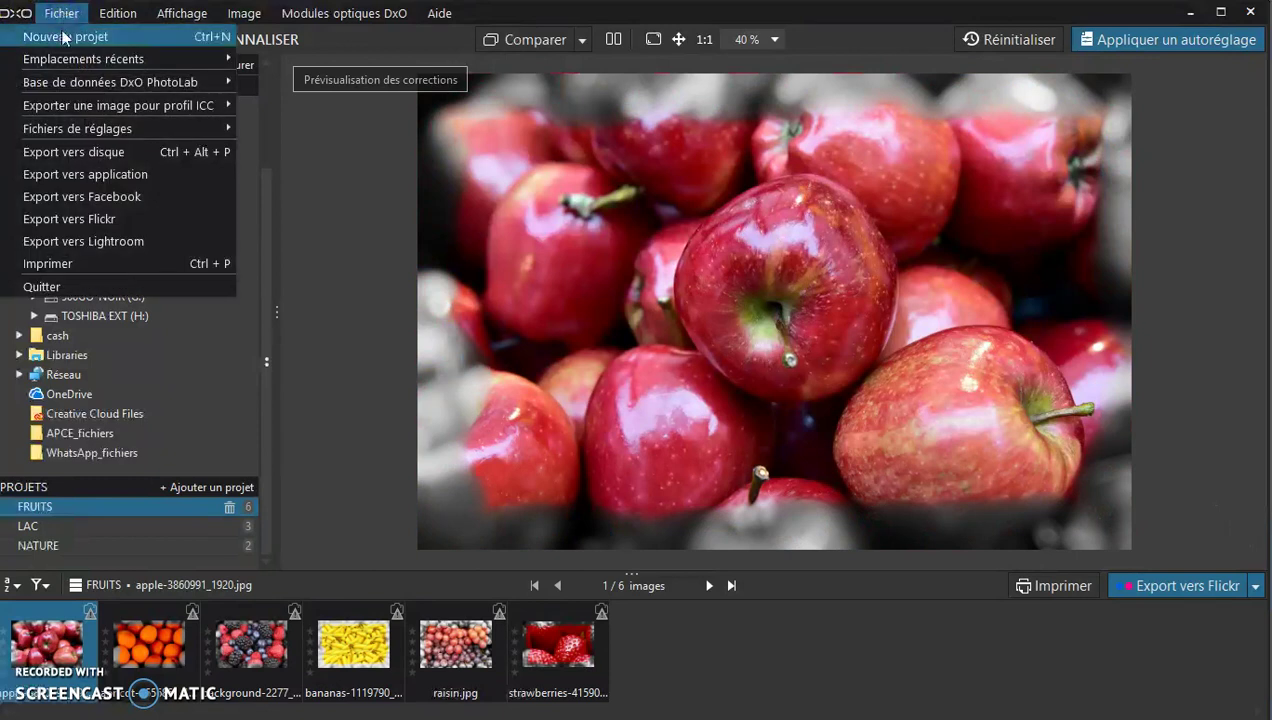
left_click(99, 261)
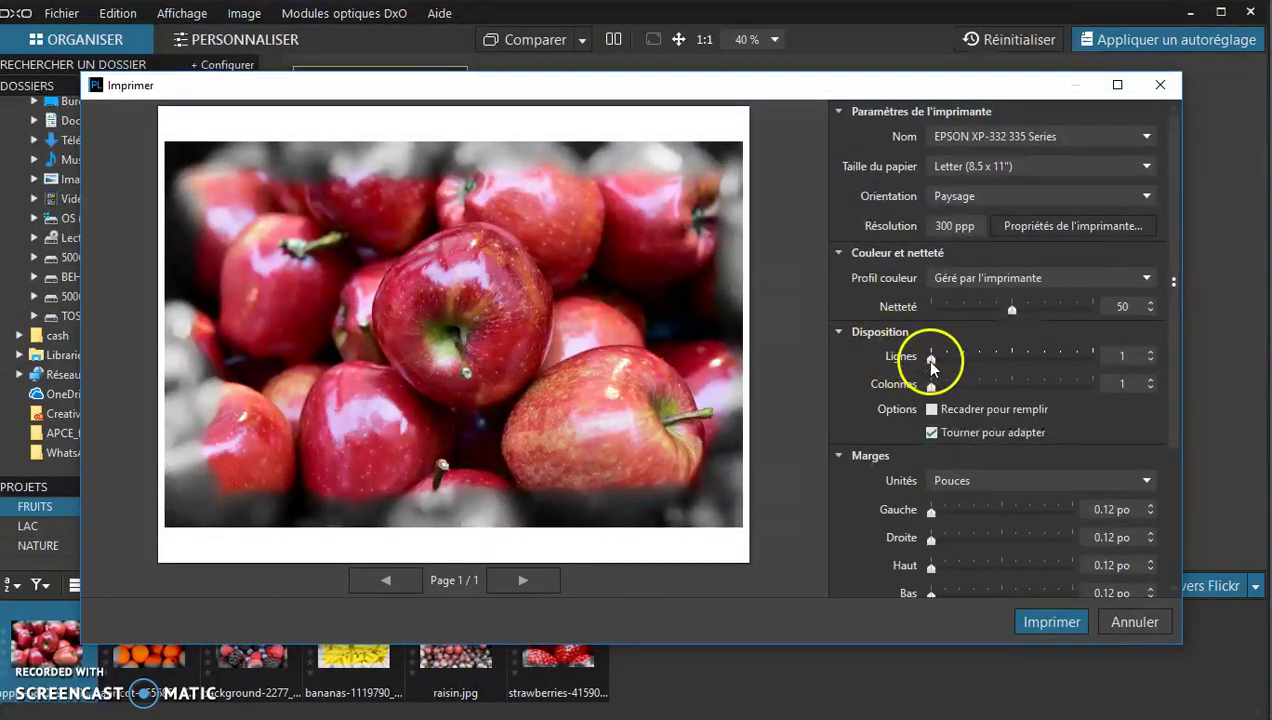
left_click(1133, 630)
Step: Select all six images in the FRUITS project, from apple to strawberries, and open the print settings for them
left_click(562, 645)
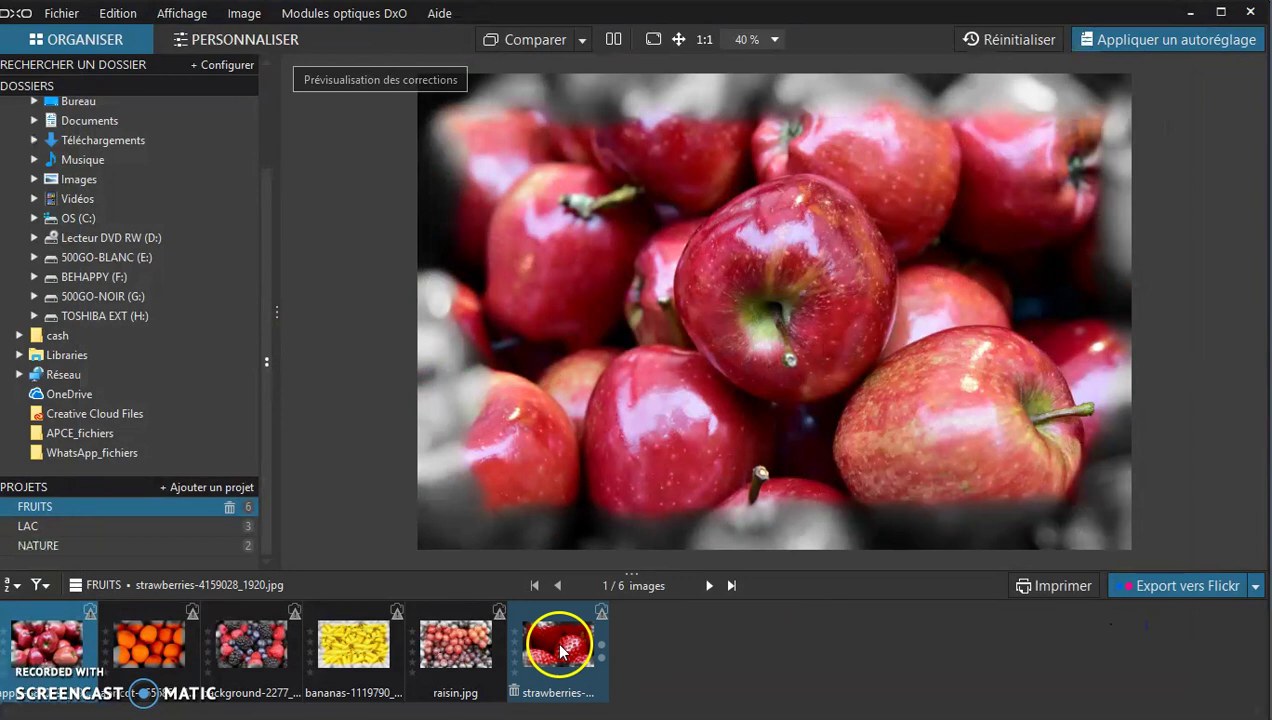
key("Home")
left_click(562, 648, "shift")
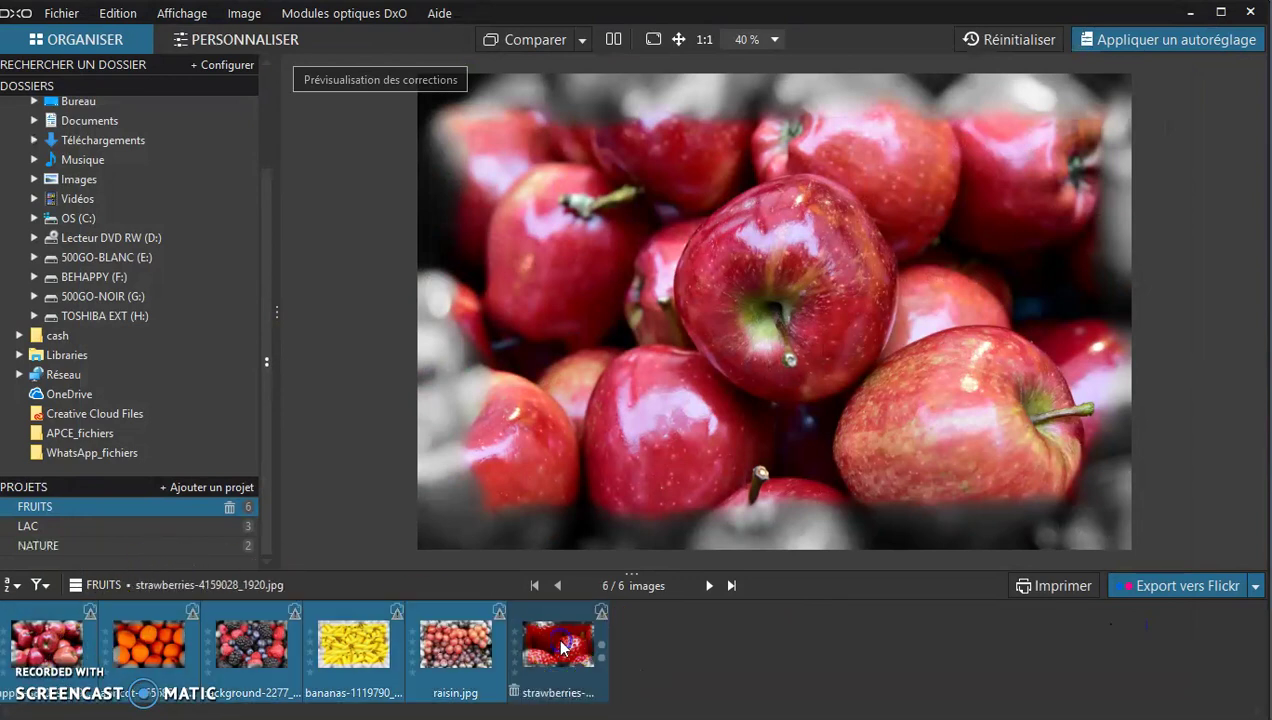
left_click(66, 15)
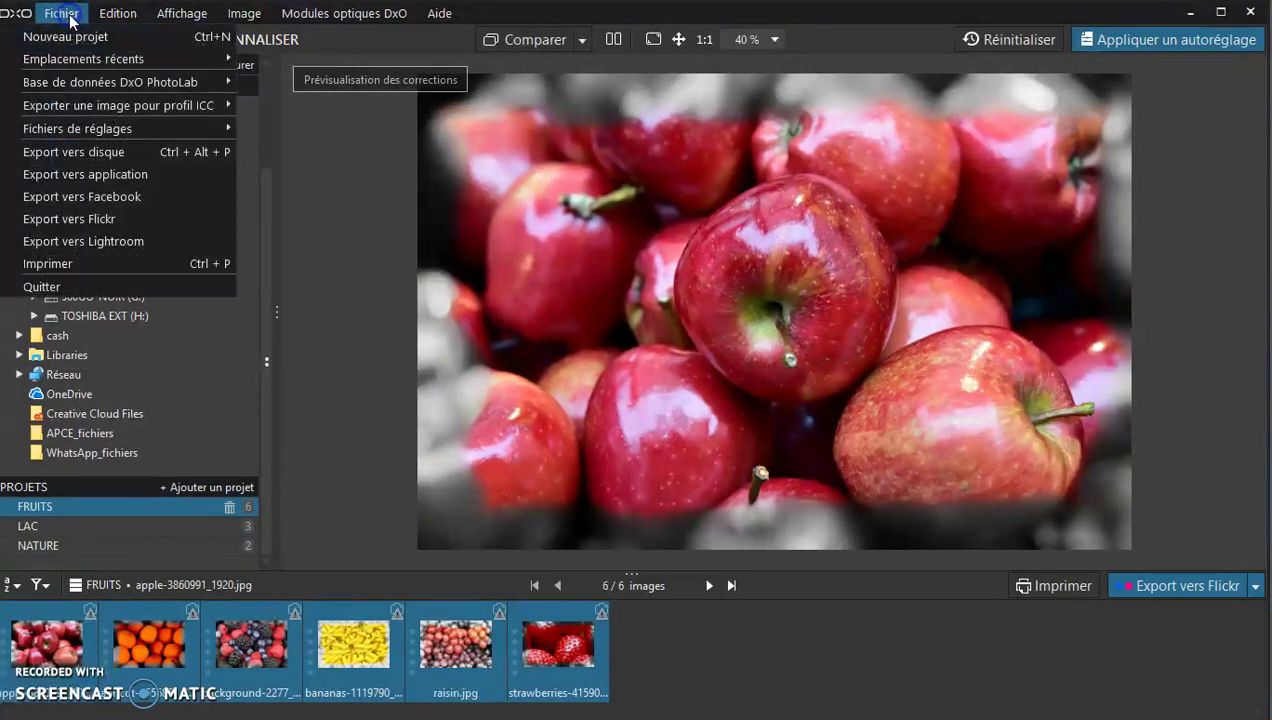
left_click(120, 265)
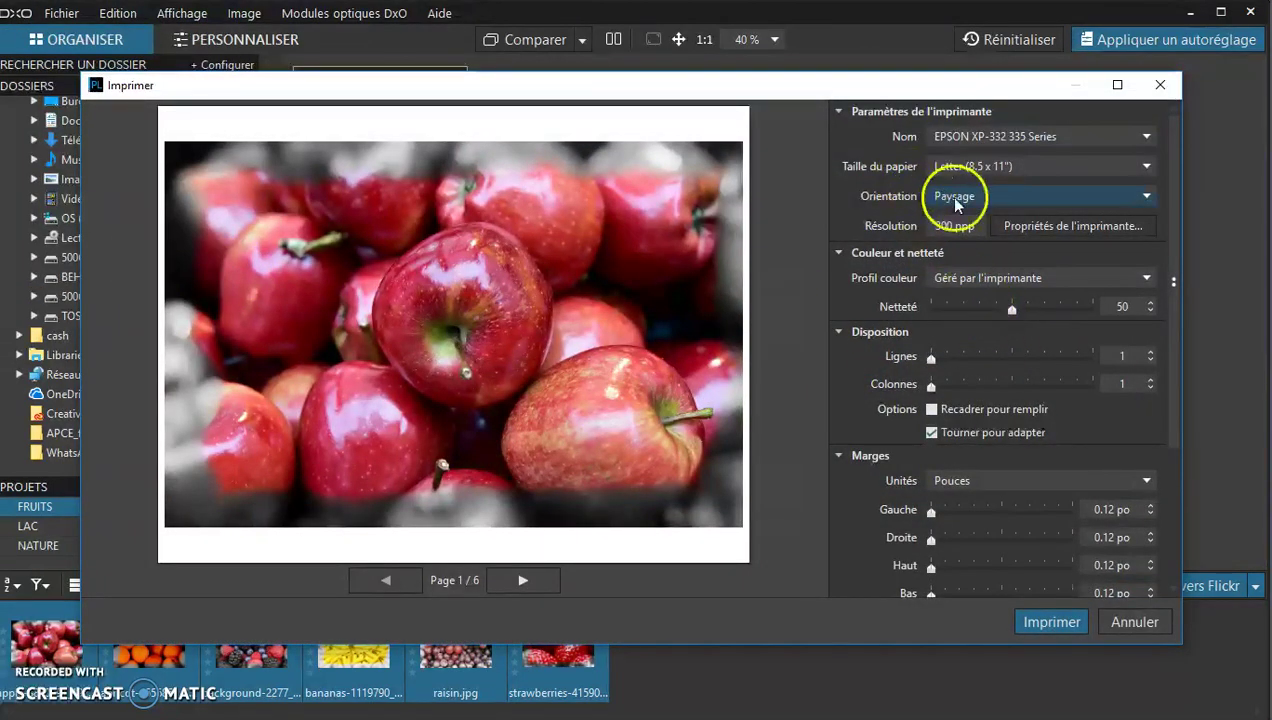
Step: Try a print layout with 3 columns and 4 rows, reduce it to 3 rows, and cancel without printing
left_click(960, 360)
left_click_drag(970, 362, 992, 362)
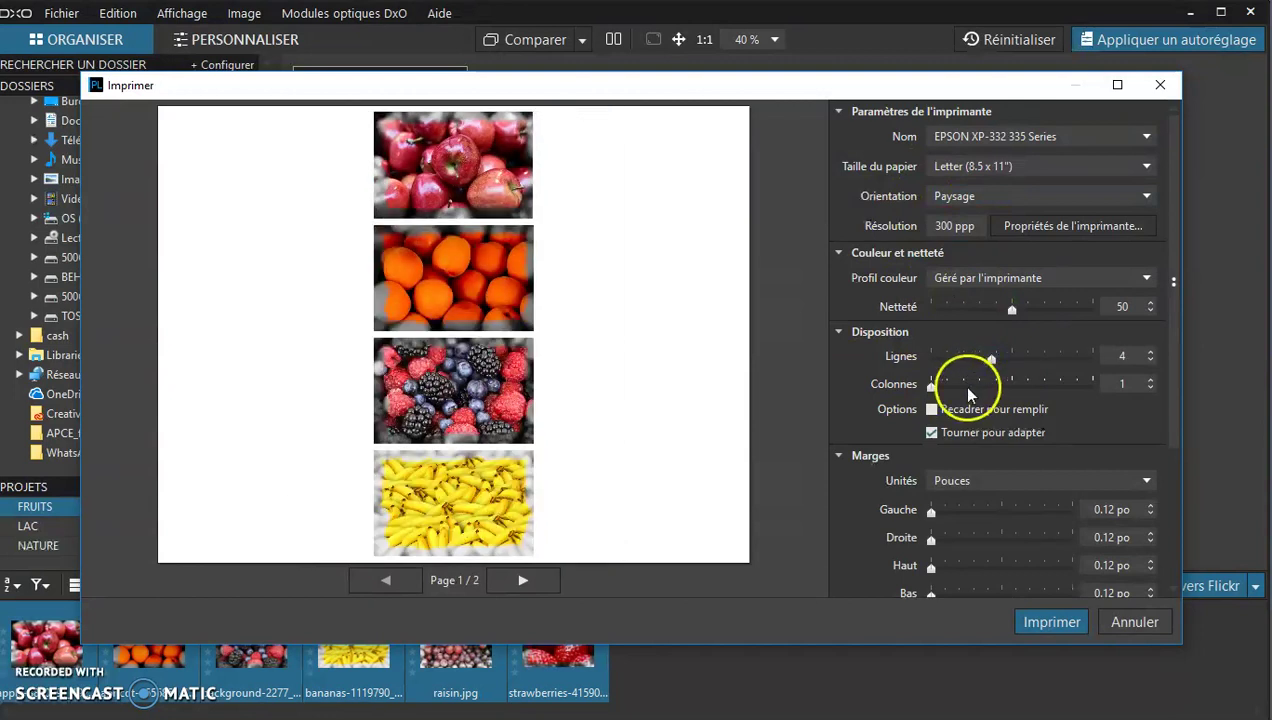
left_click(965, 386)
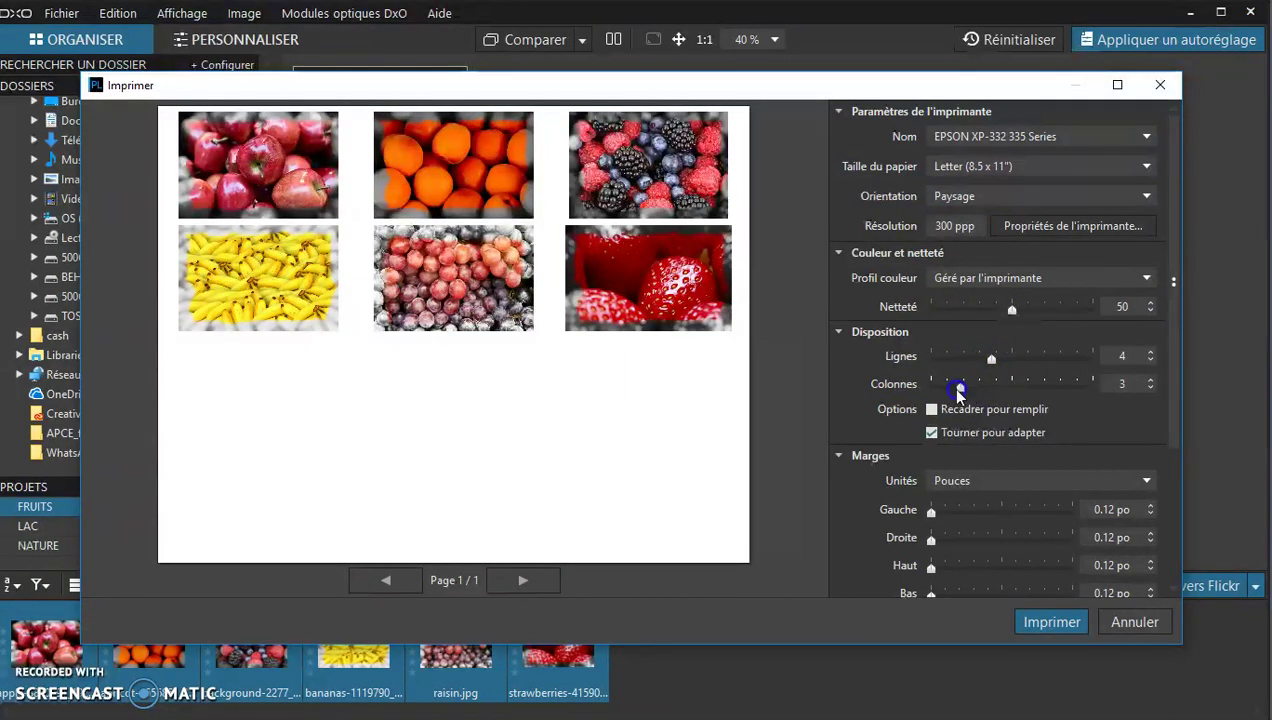
left_click(968, 362)
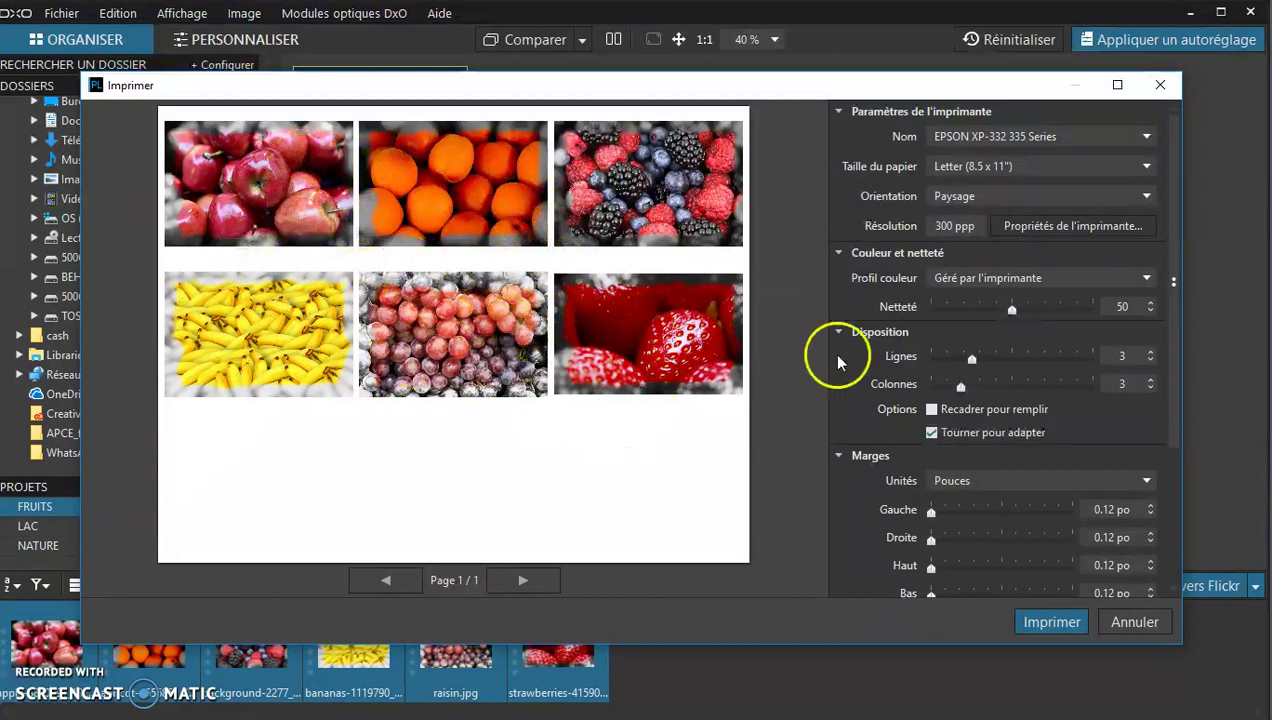
left_click(1140, 620)
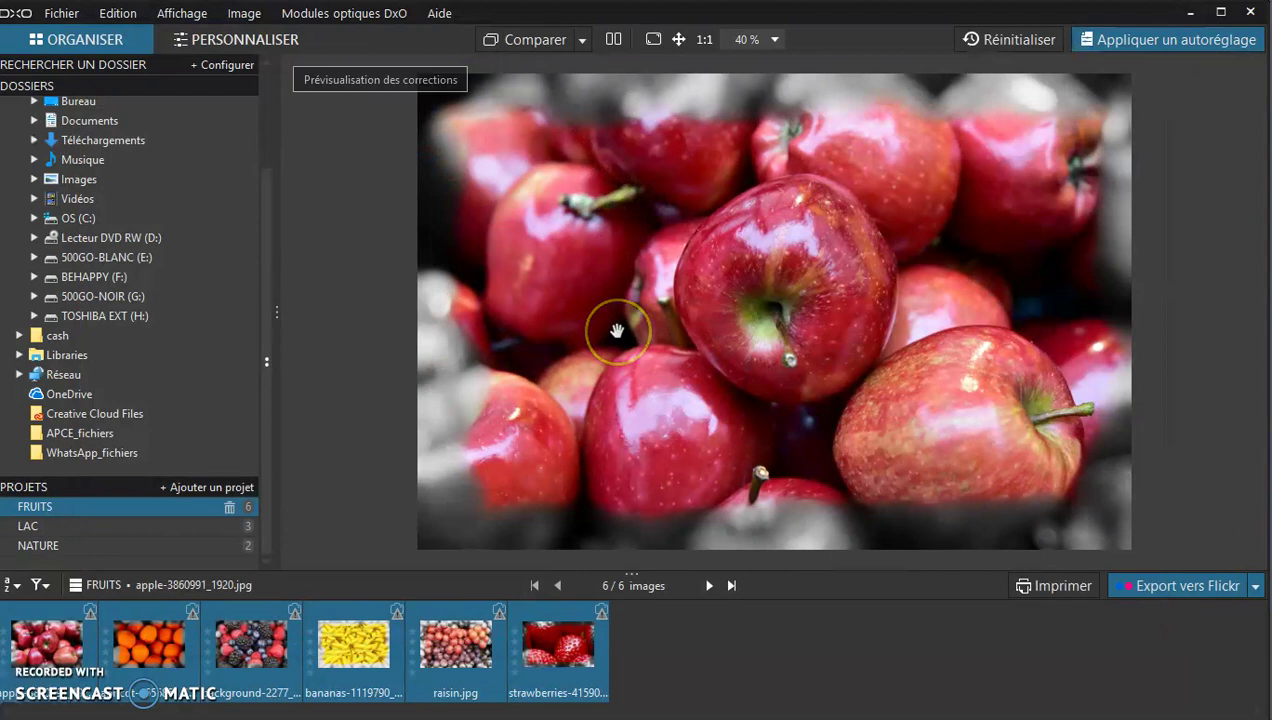